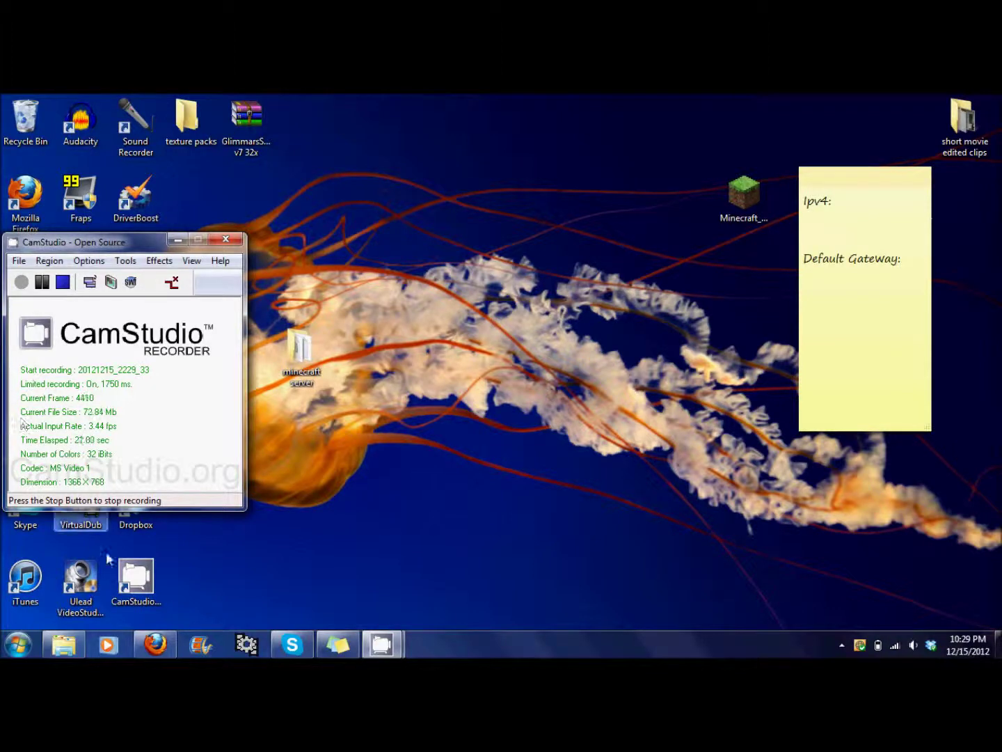
Switch to Firefox, maximize it, and go from the Minecraft home page to the game's download page
{"action": "left_click", "coordinate": [154, 644]}
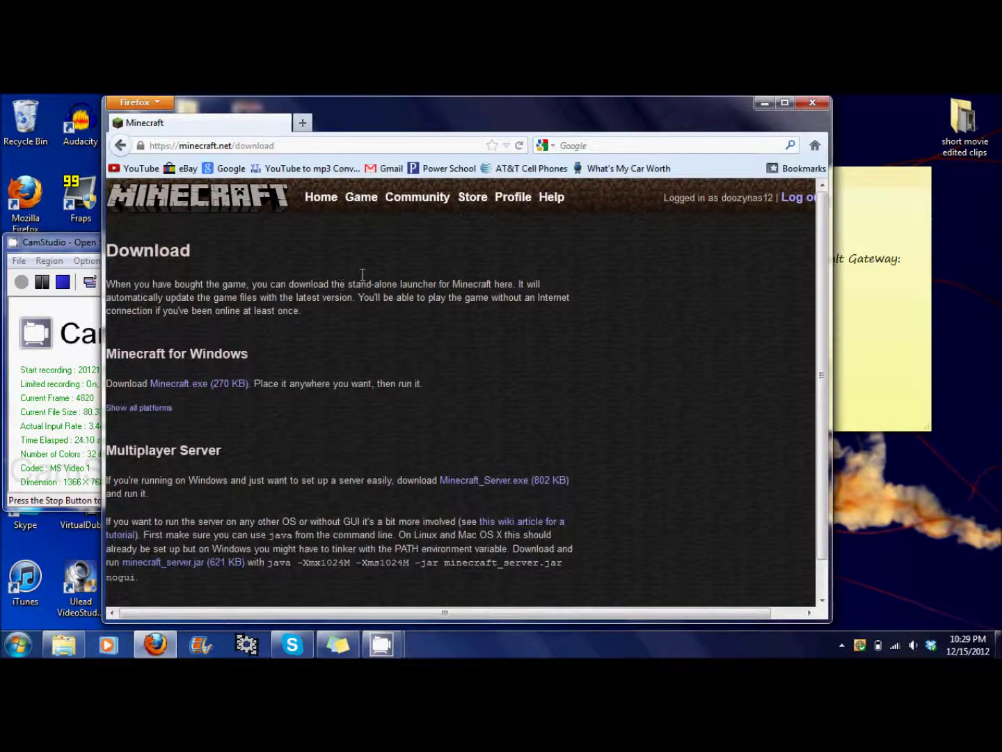
{"action": "left_click", "coordinate": [785, 102]}
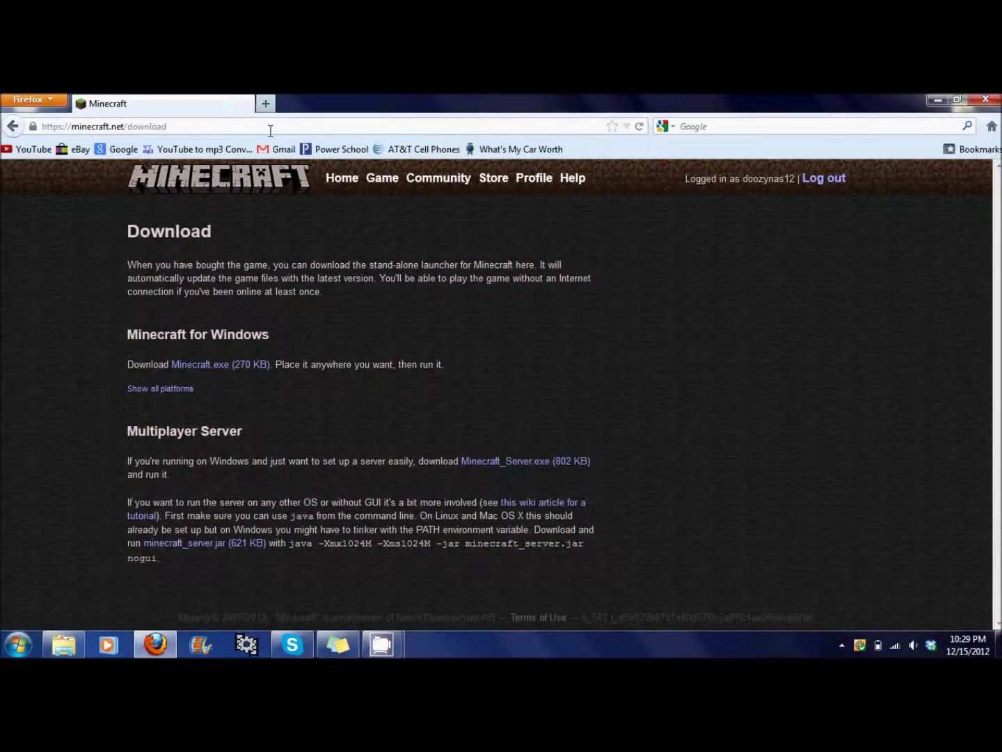
{"action": "left_click", "coordinate": [216, 124]}
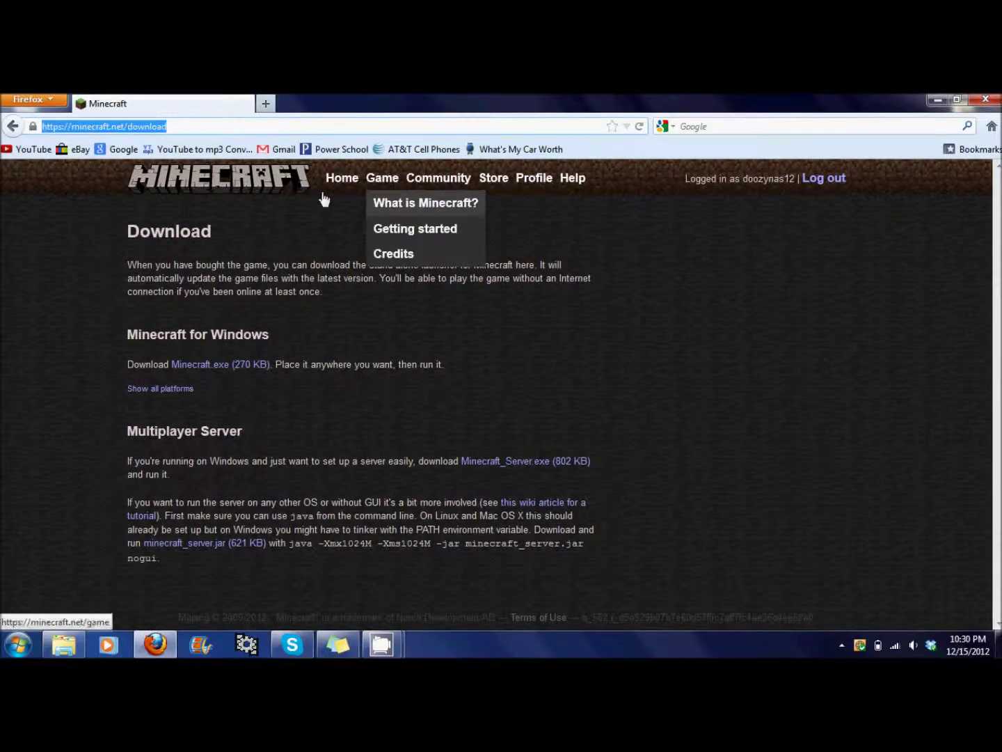
{"action": "left_click", "coordinate": [264, 198]}
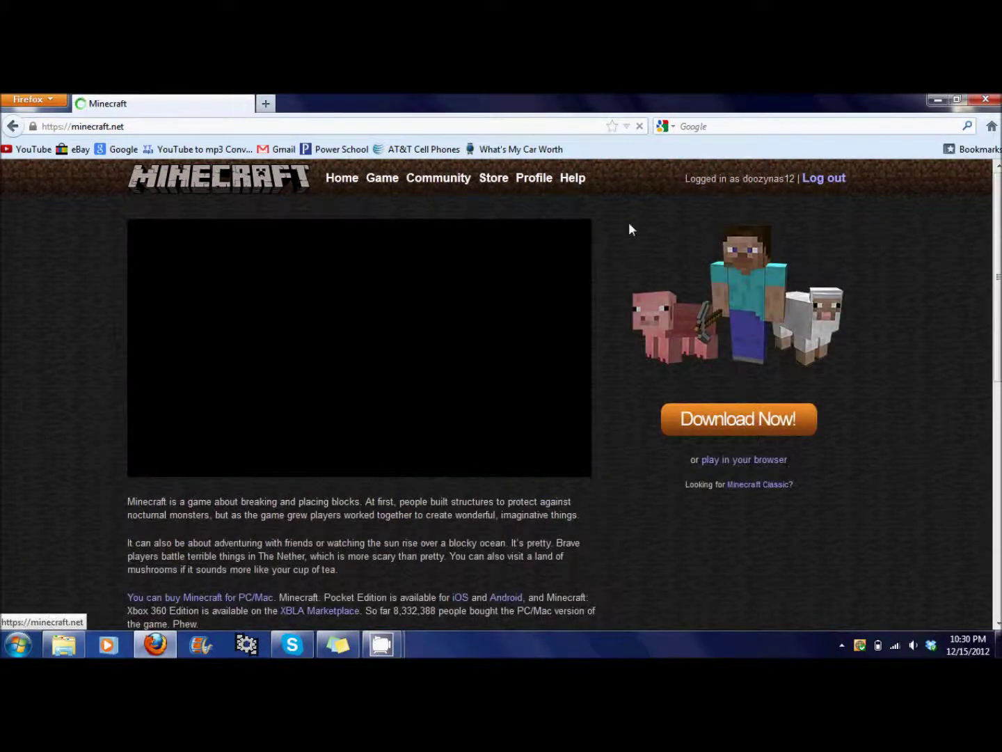
{"action": "left_click", "coordinate": [703, 420]}
{"action": "left_click_drag", "start_coordinate": [168, 578], "coordinate": [152, 433]}
{"action": "left_click", "coordinate": [121, 436]}
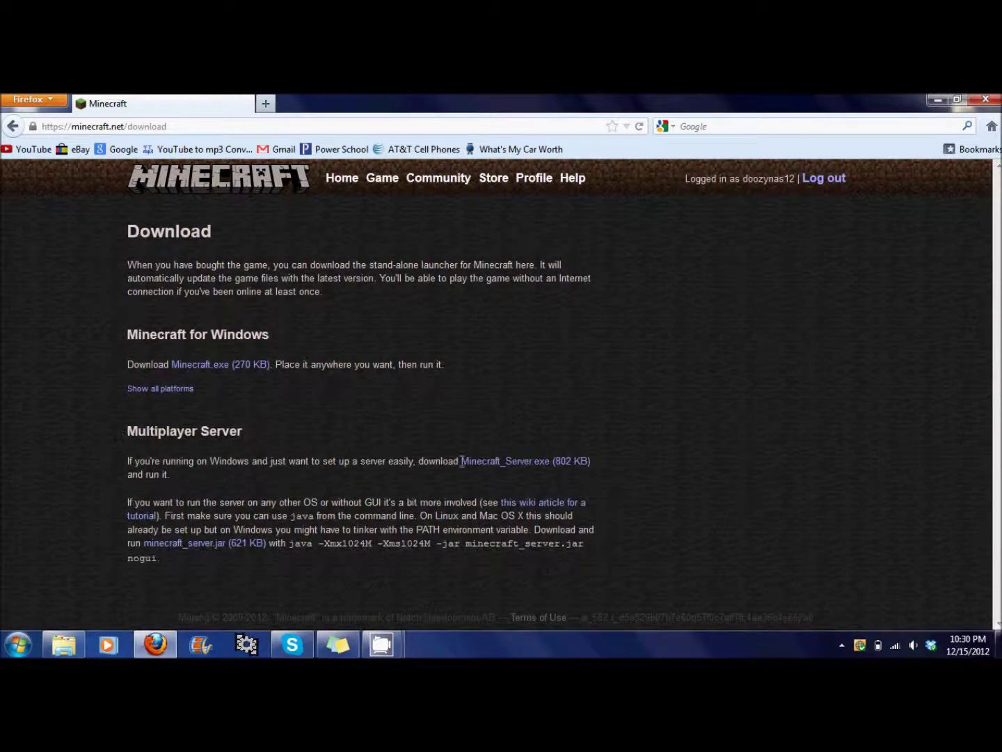
Request the Minecraft_Server.exe download for the multiplayer server and cancel saving the file
{"action": "left_click", "coordinate": [488, 464]}
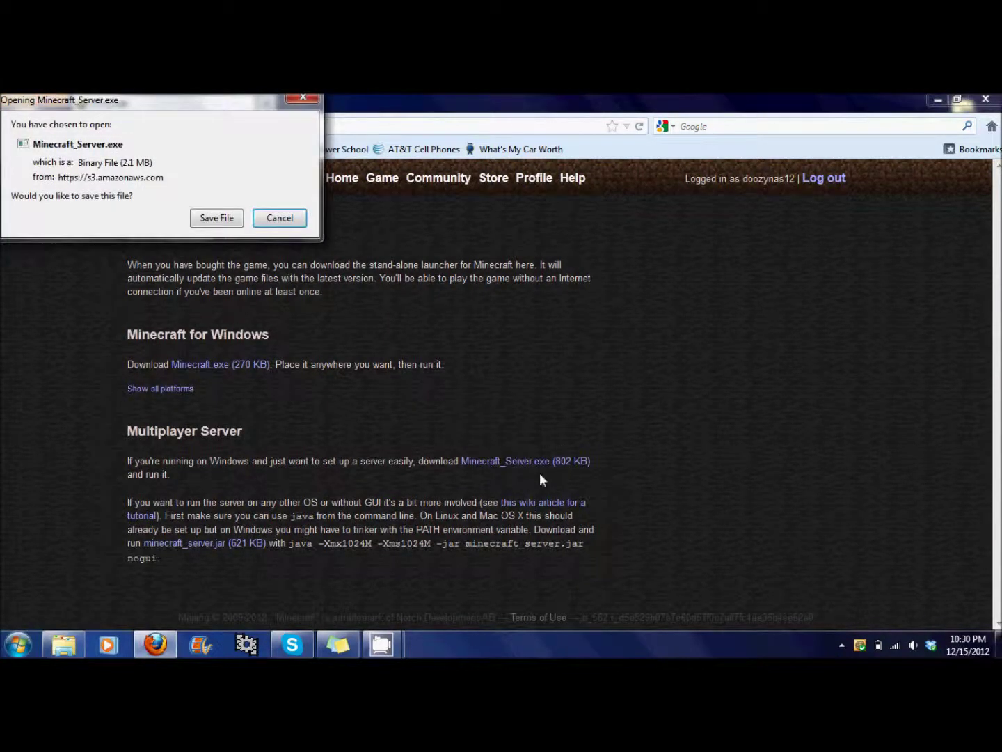
{"action": "left_click", "coordinate": [289, 218]}
Find Minecraft_Server.exe in the browser's download history and minimize both Firefox windows
{"action": "left_click", "coordinate": [246, 545]}
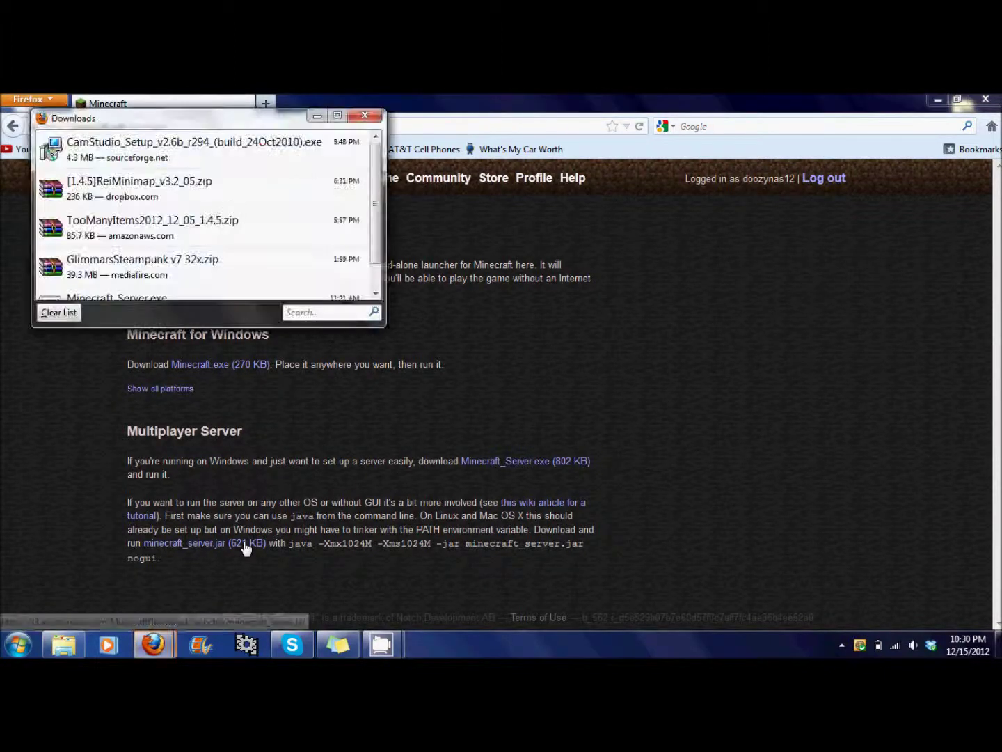
{"action": "scroll", "coordinate": [119, 291], "scroll_direction": "down", "scroll_amount": 1}
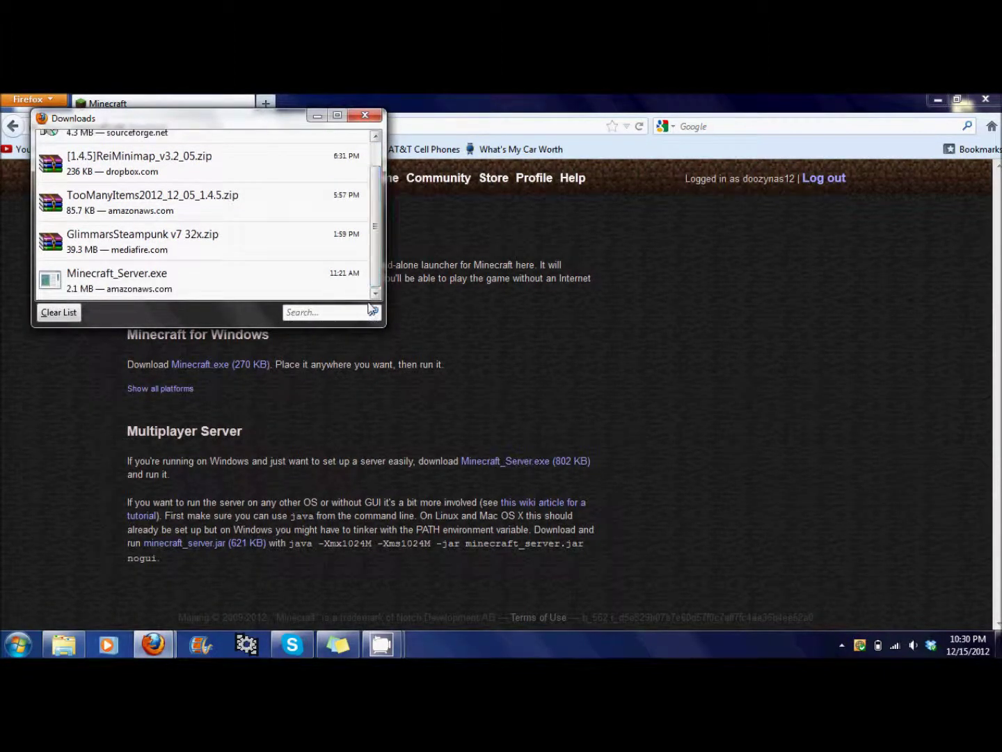
{"action": "left_click", "coordinate": [116, 285]}
{"action": "left_click", "coordinate": [937, 99]}
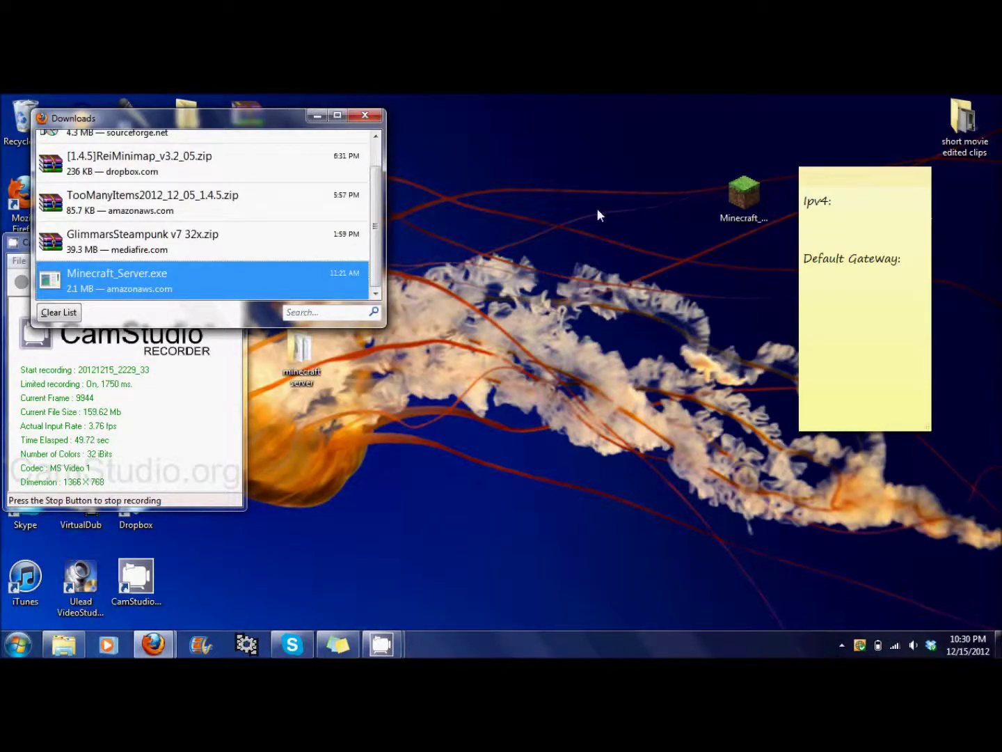
{"action": "left_click", "coordinate": [316, 116]}
Reposition the Minecraft_Server file on the desktop and create a new desktop folder named minecraft server 1
{"action": "left_click_drag", "start_coordinate": [743, 198], "coordinate": [291, 199]}
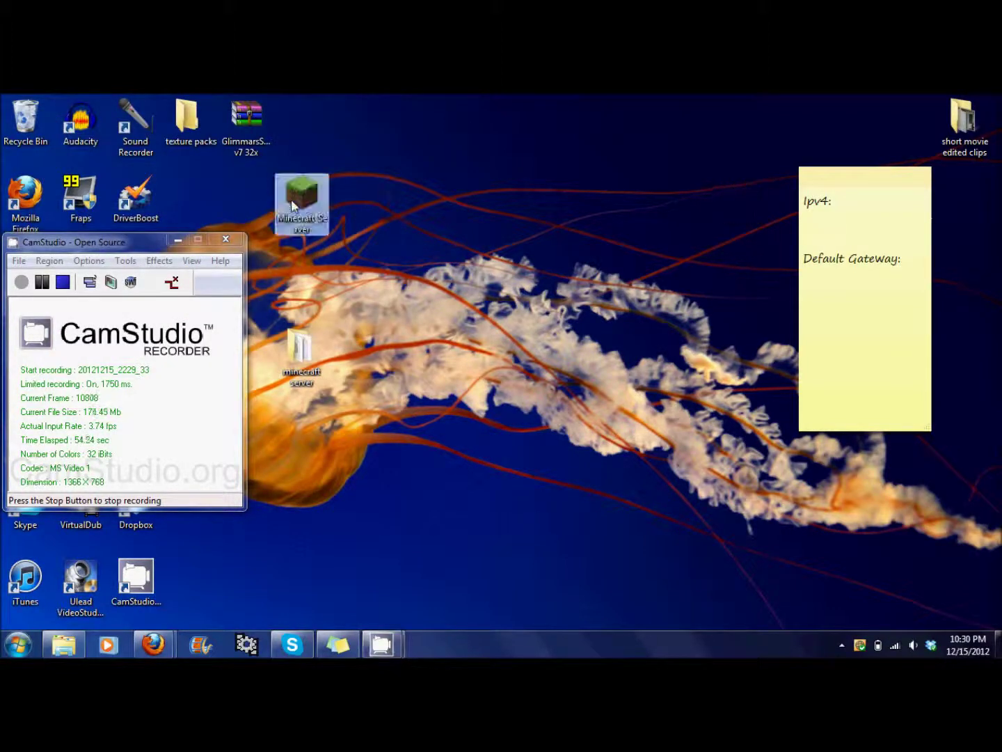
{"action": "right_click", "coordinate": [363, 224]}
{"action": "mouse_move", "coordinate": [498, 369]}
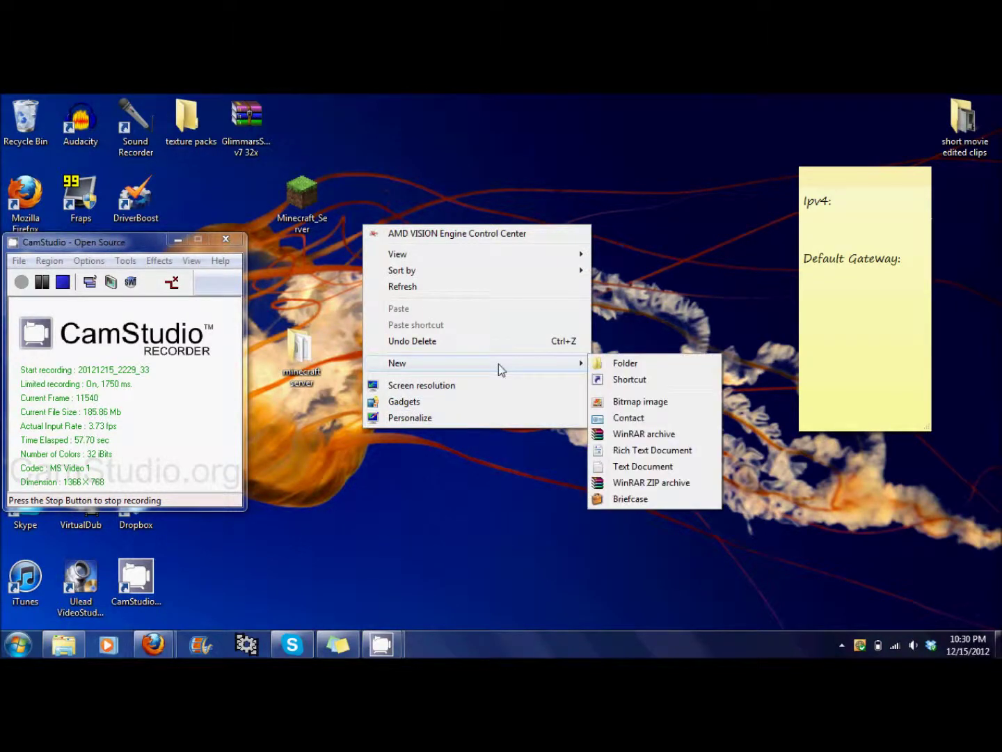
{"action": "left_click", "coordinate": [625, 363]}
{"action": "type", "text": "minecraft server"}
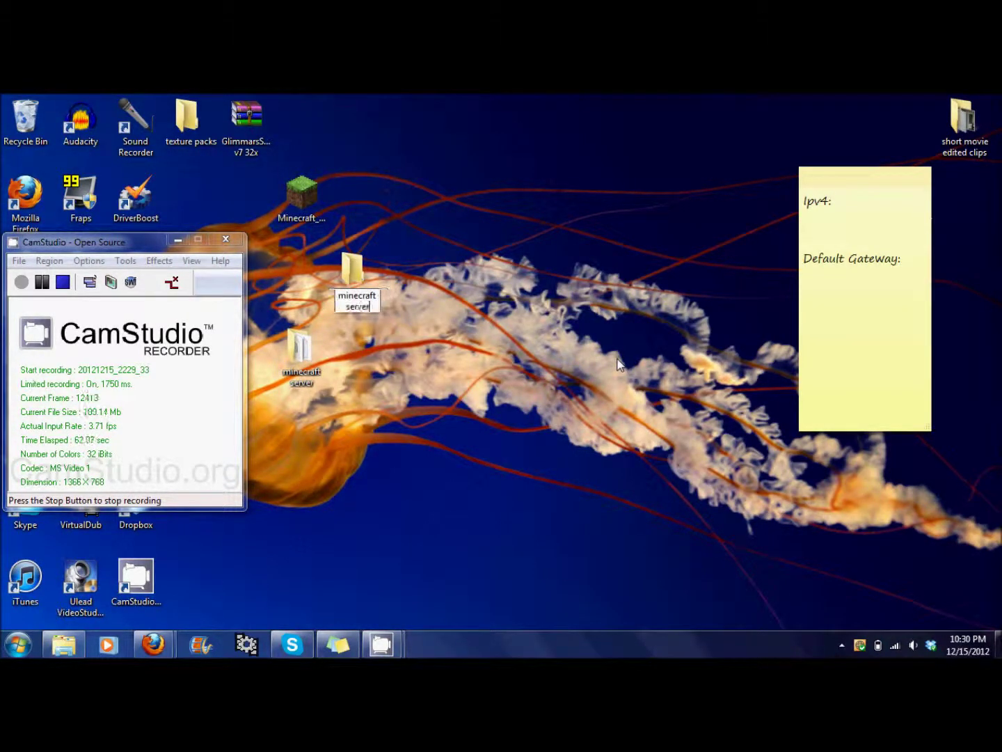
{"action": "left_click", "coordinate": [380, 203]}
{"action": "left_click", "coordinate": [634, 514]}
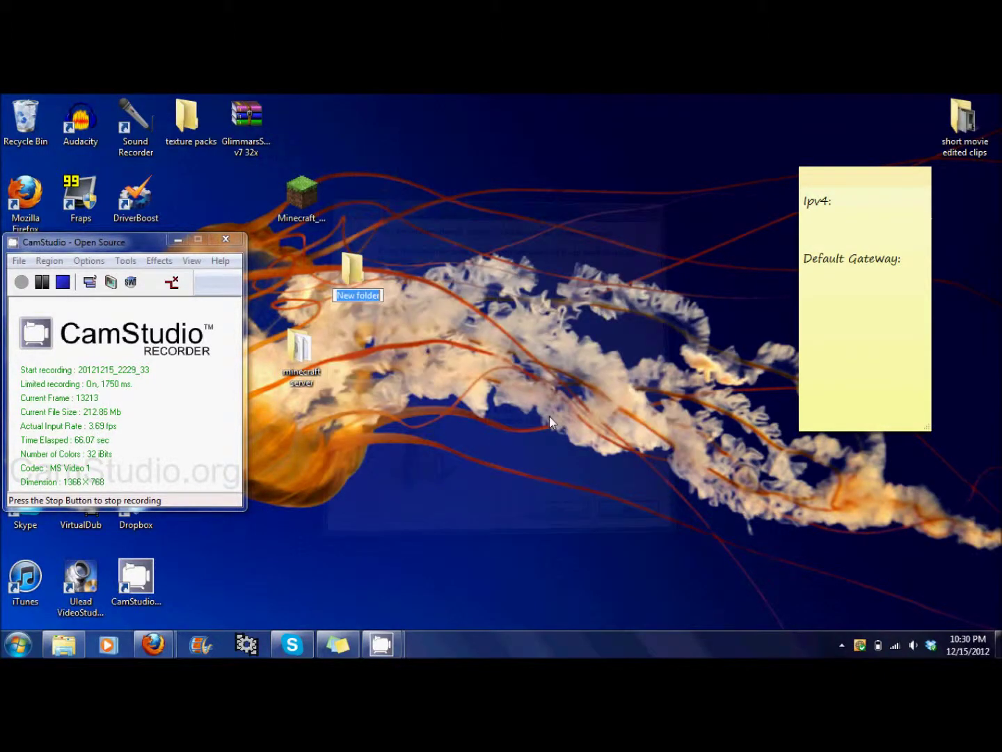
{"action": "type", "text": "minec"}
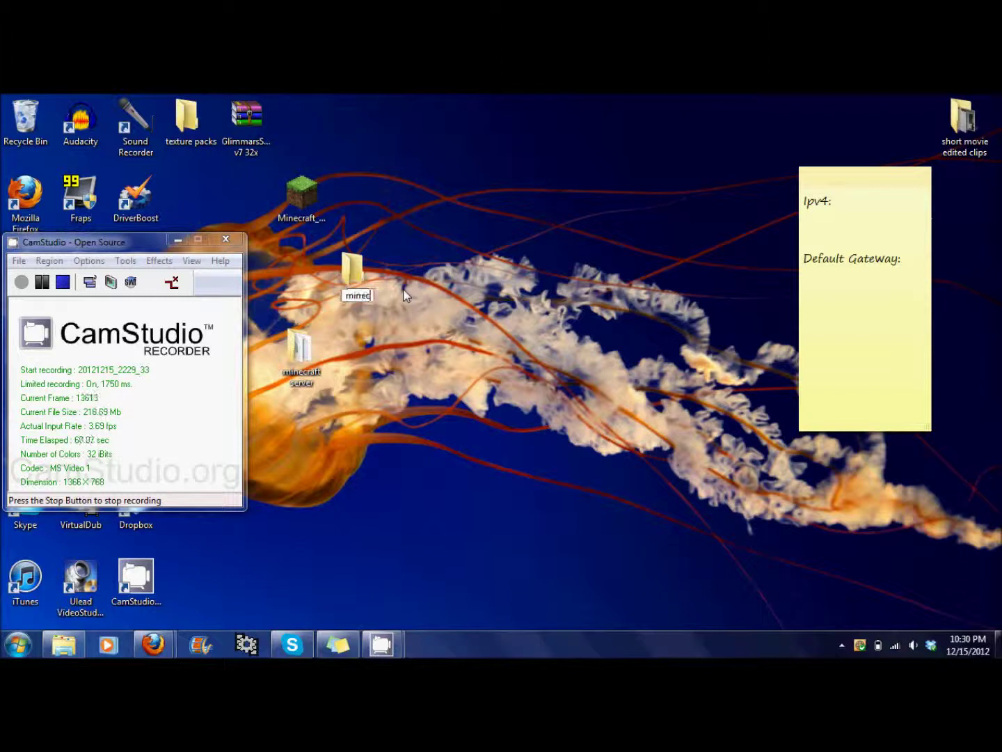
{"action": "type", "text": "raft server 1"}
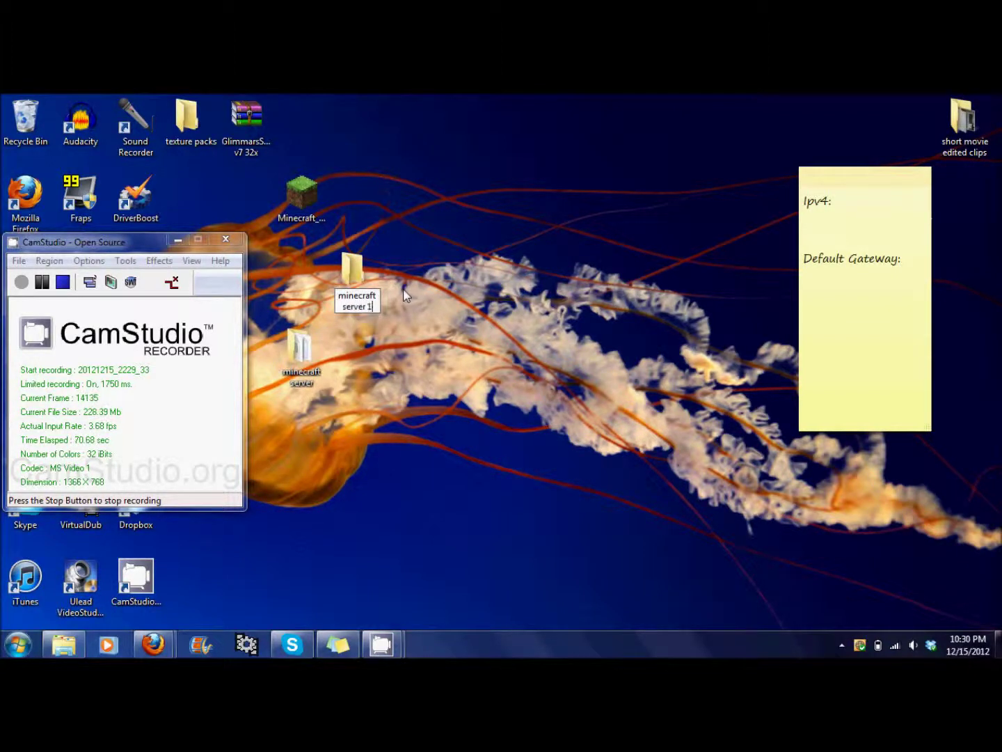
{"action": "key", "text": "Return"}
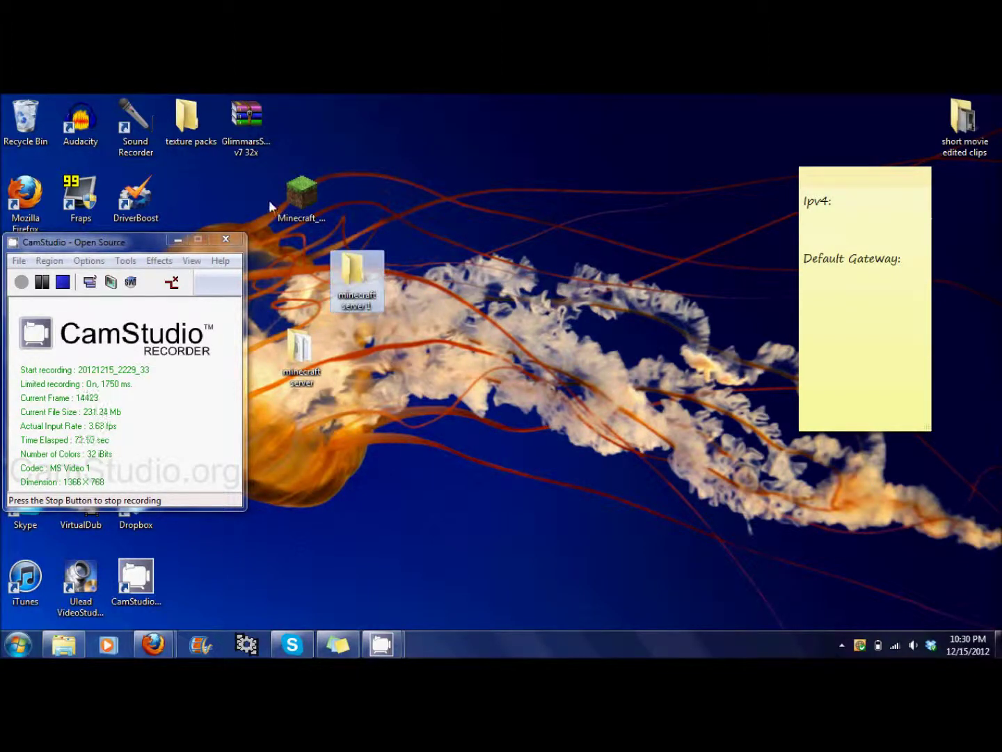
Move the Minecraft_Server file from the desktop into the minecraft server 1 folder
{"action": "left_click", "coordinate": [294, 199]}
{"action": "left_click_drag", "start_coordinate": [294, 200], "coordinate": [362, 286]}
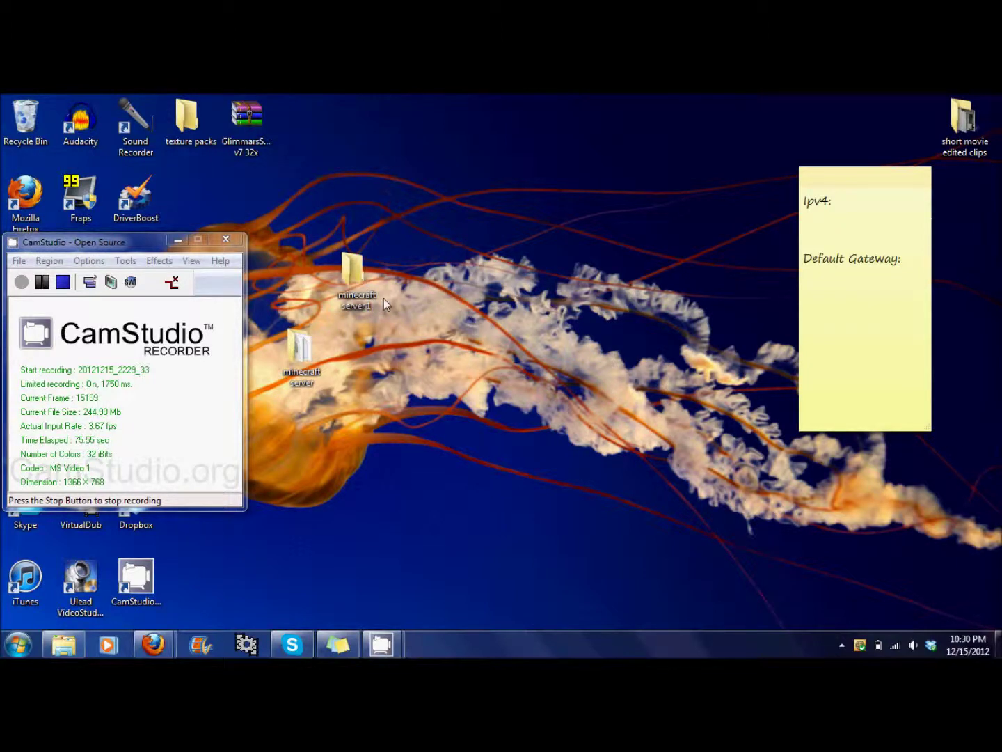
Minimize the CamStudio window and move the test, asoutput and test.swf desktop files to the Recycle Bin
{"action": "left_click", "coordinate": [180, 241]}
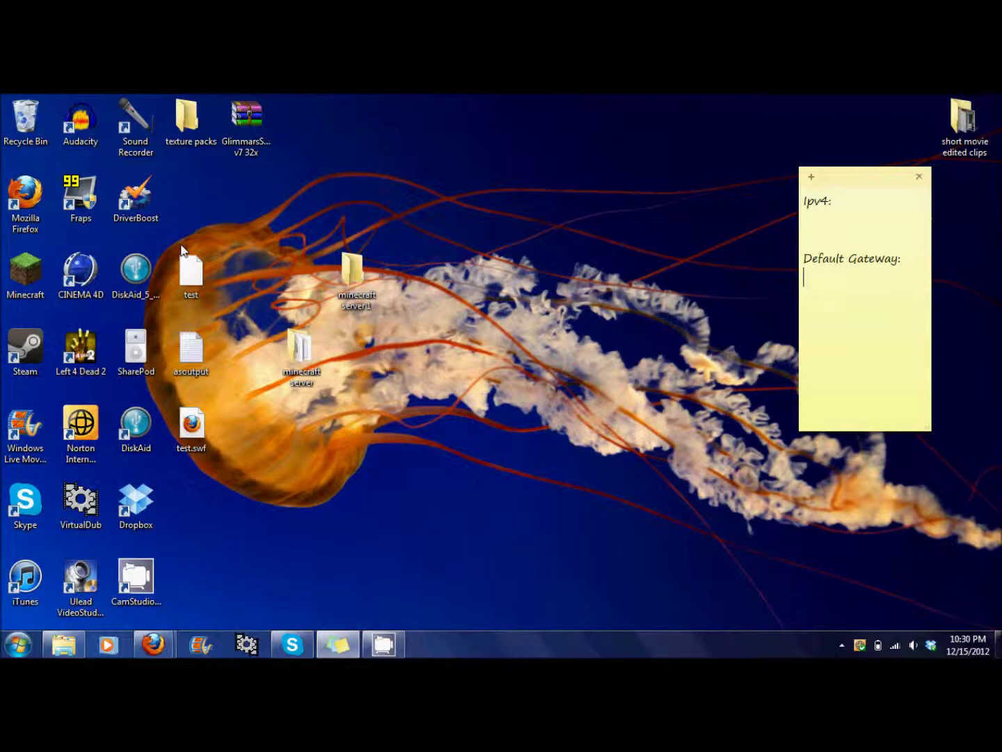
{"action": "left_click_drag", "start_coordinate": [191, 242], "coordinate": [185, 436]}
{"action": "left_click_drag", "start_coordinate": [178, 360], "coordinate": [24, 121]}
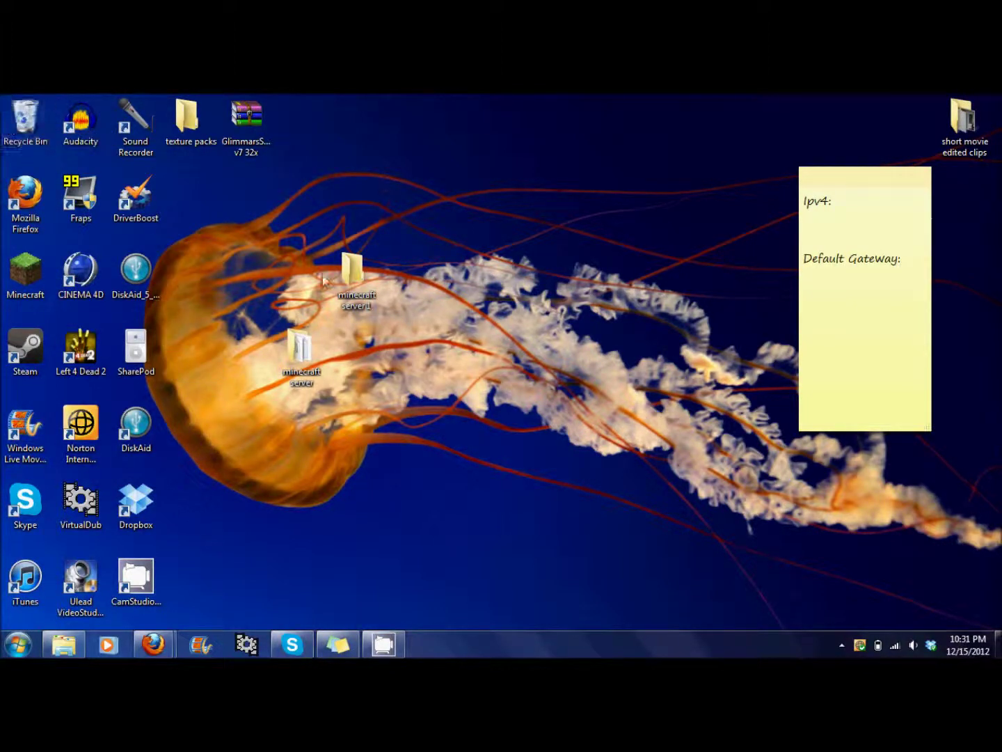
Move the Minecraft_Server file out of the minecraft server 1 folder back onto the desktop and minimize the folder window
{"action": "double_click", "coordinate": [350, 311]}
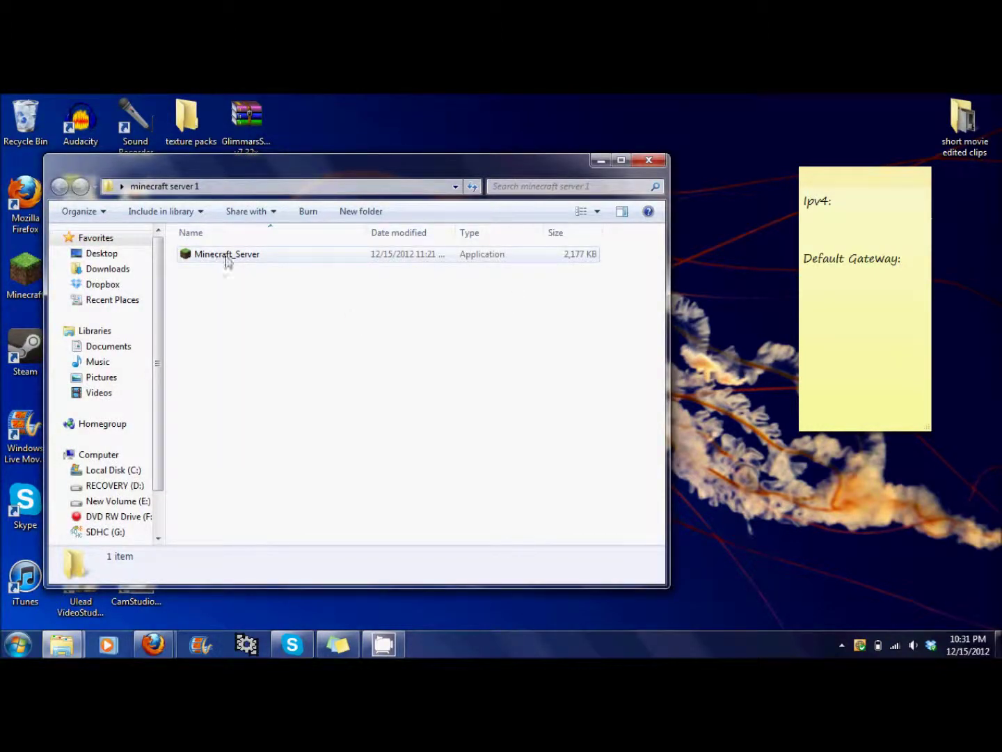
{"action": "left_click_drag", "start_coordinate": [230, 255], "coordinate": [718, 285]}
{"action": "left_click", "coordinate": [599, 160]}
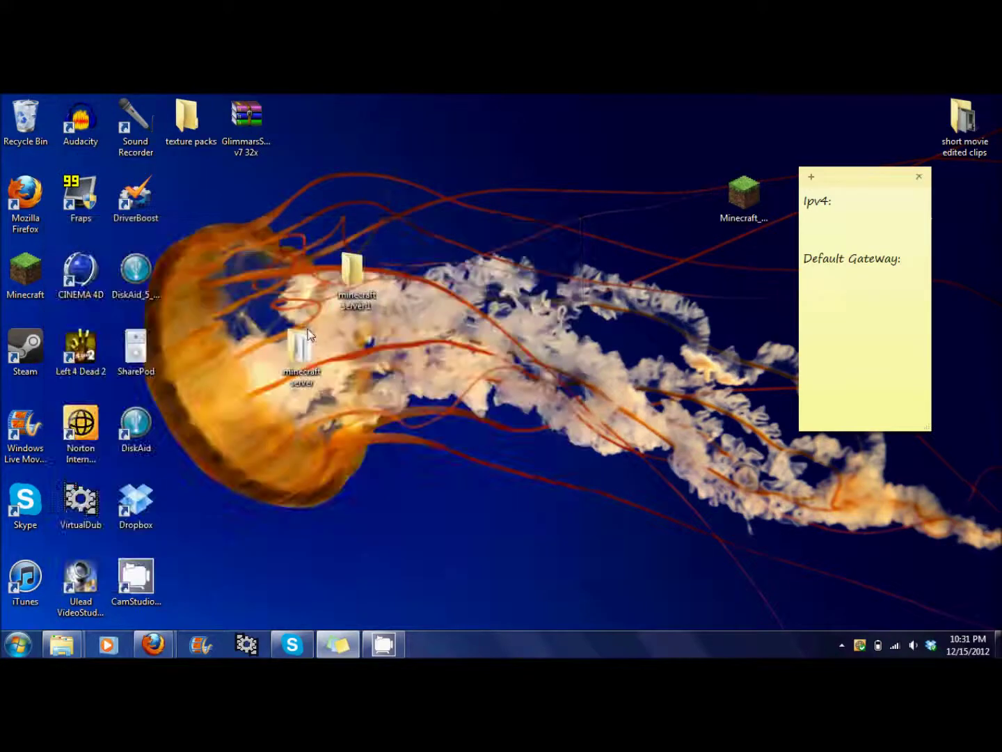
Move the Minecraft_Server file from the desktop into the existing minecraft server folder
{"action": "double_click", "coordinate": [301, 341]}
{"action": "left_click_drag", "start_coordinate": [744, 198], "coordinate": [262, 383]}
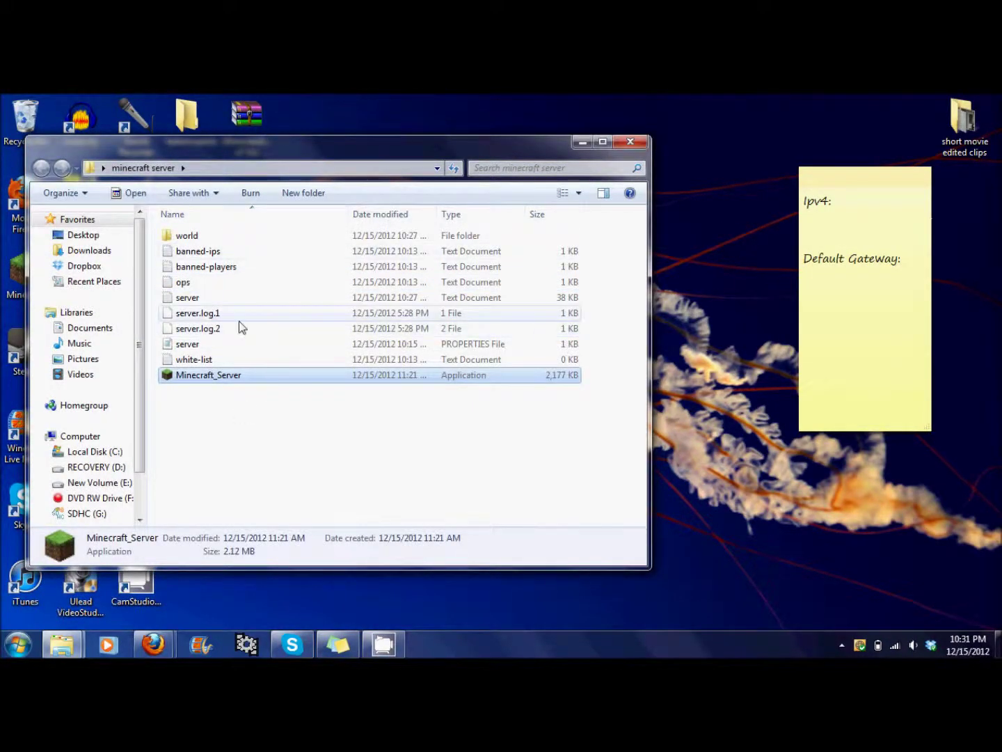
Launch Minecraft_Server from the minecraft server folder and minimize its server window
{"action": "double_click", "coordinate": [231, 380]}
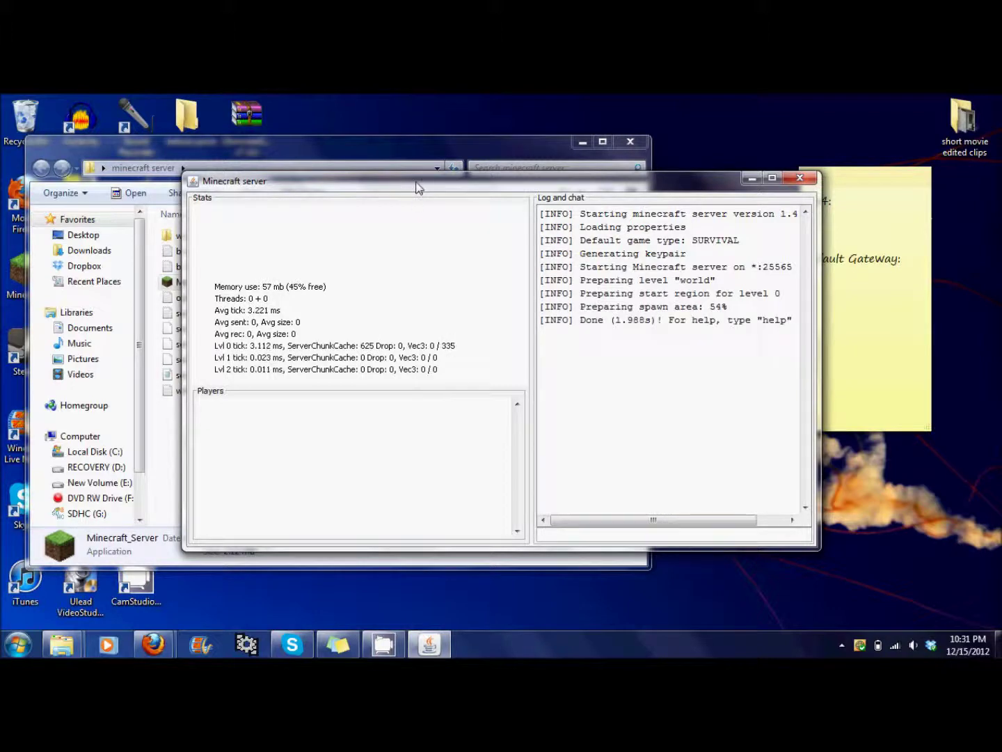
{"action": "left_click_drag", "start_coordinate": [417, 180], "coordinate": [566, 197]}
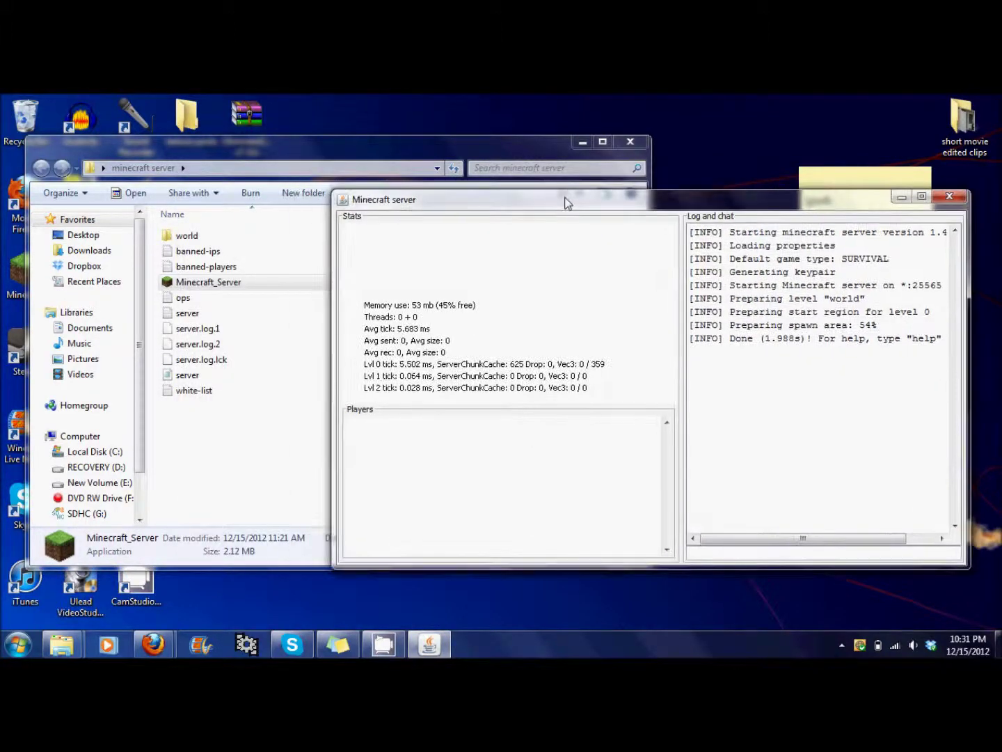
{"action": "left_click", "coordinate": [901, 198]}
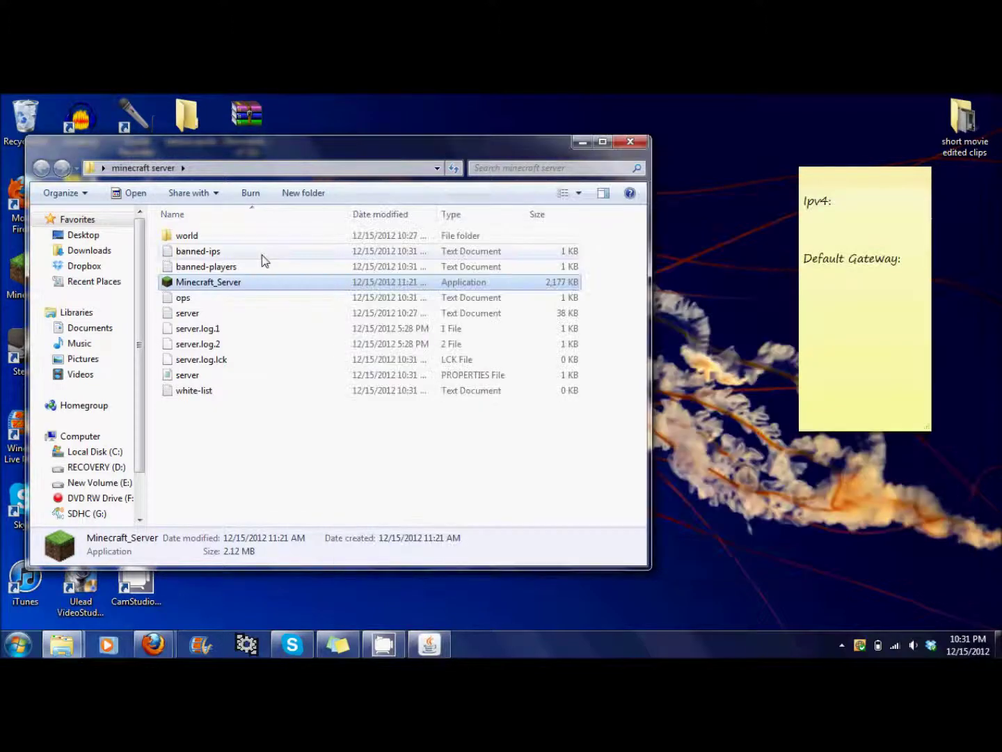
Create a new desktop folder named good world
{"action": "left_click", "coordinate": [196, 241]}
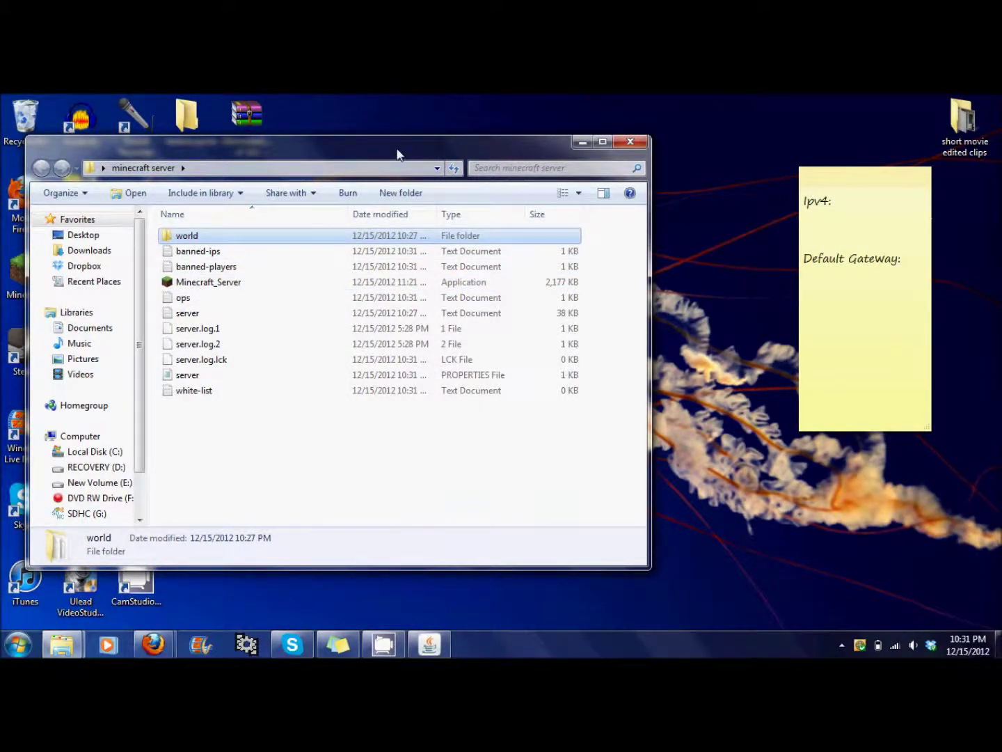
{"action": "left_click", "coordinate": [727, 151]}
{"action": "right_click", "coordinate": [727, 152]}
{"action": "mouse_move", "coordinate": [772, 285]}
{"action": "left_click", "coordinate": [686, 286]}
{"action": "type", "text": "worl"}
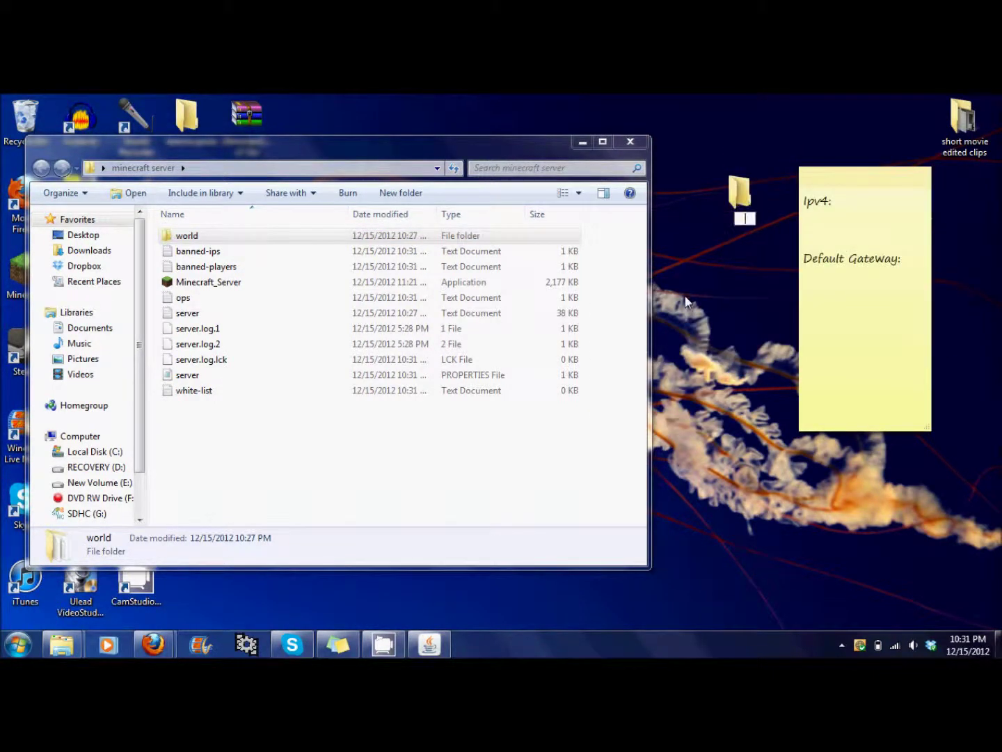
{"action": "type", "text": "d"}
{"action": "key", "text": "BackSpace"}
{"action": "key", "text": "BackSpace"}
{"action": "key", "text": "BackSpace"}
{"action": "key", "text": "BackSpace"}
{"action": "key", "text": "BackSpace"}
{"action": "type", "text": "good world"}
{"action": "key", "text": "Return"}
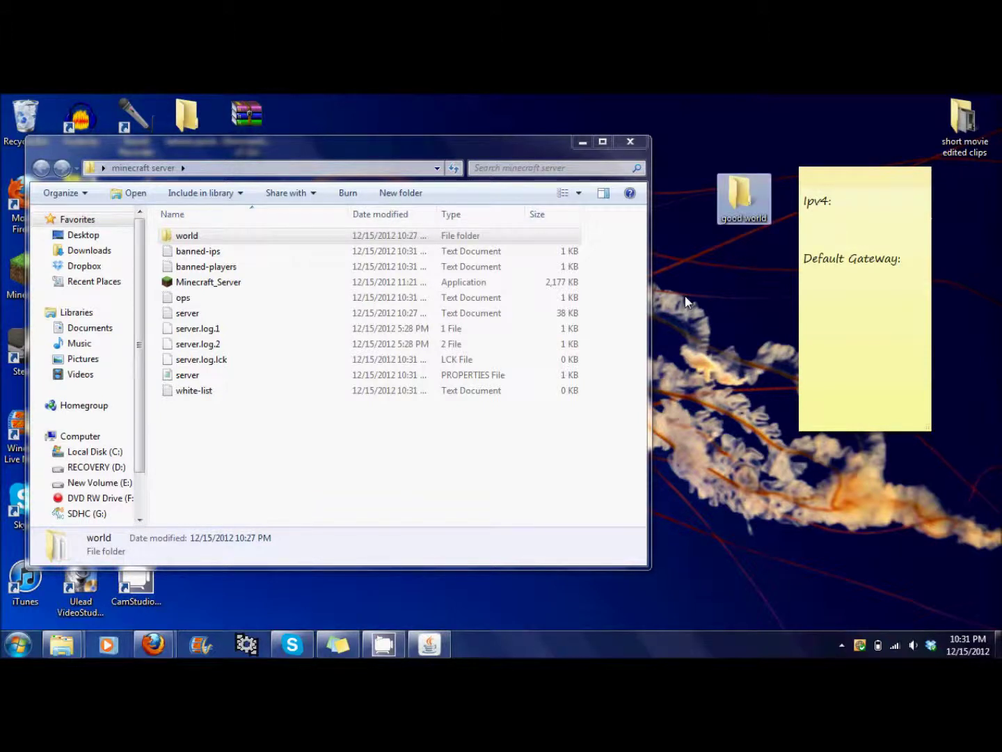
Open the world folder inside minecraft server and examine the files and folders it contains
{"action": "left_click", "coordinate": [204, 237]}
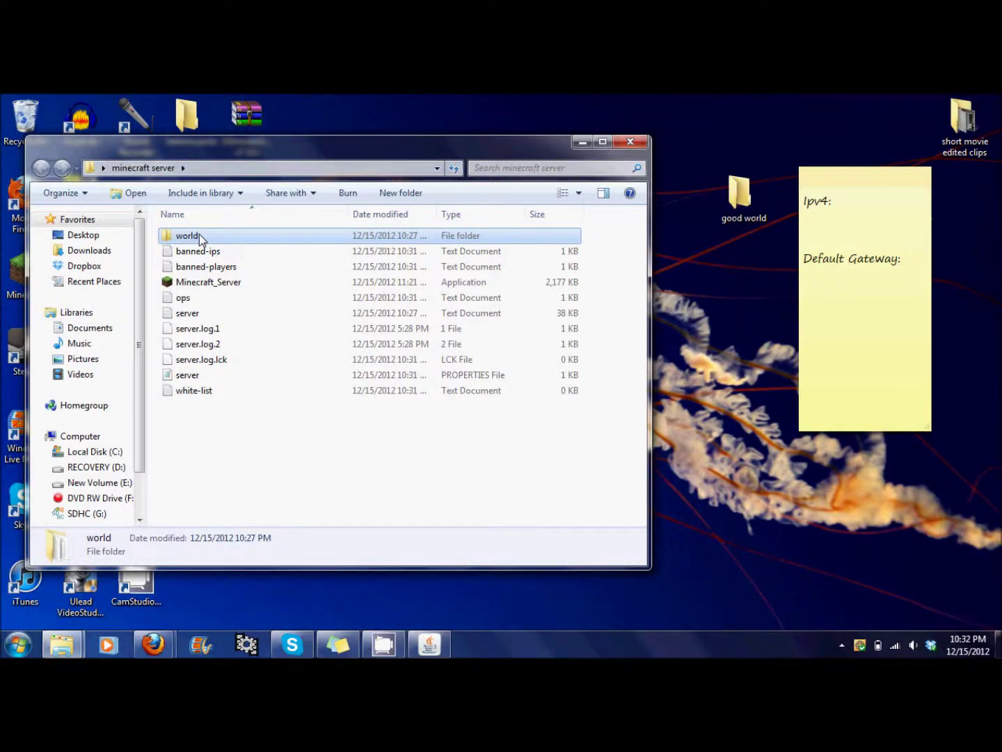
{"action": "double_click", "coordinate": [200, 238]}
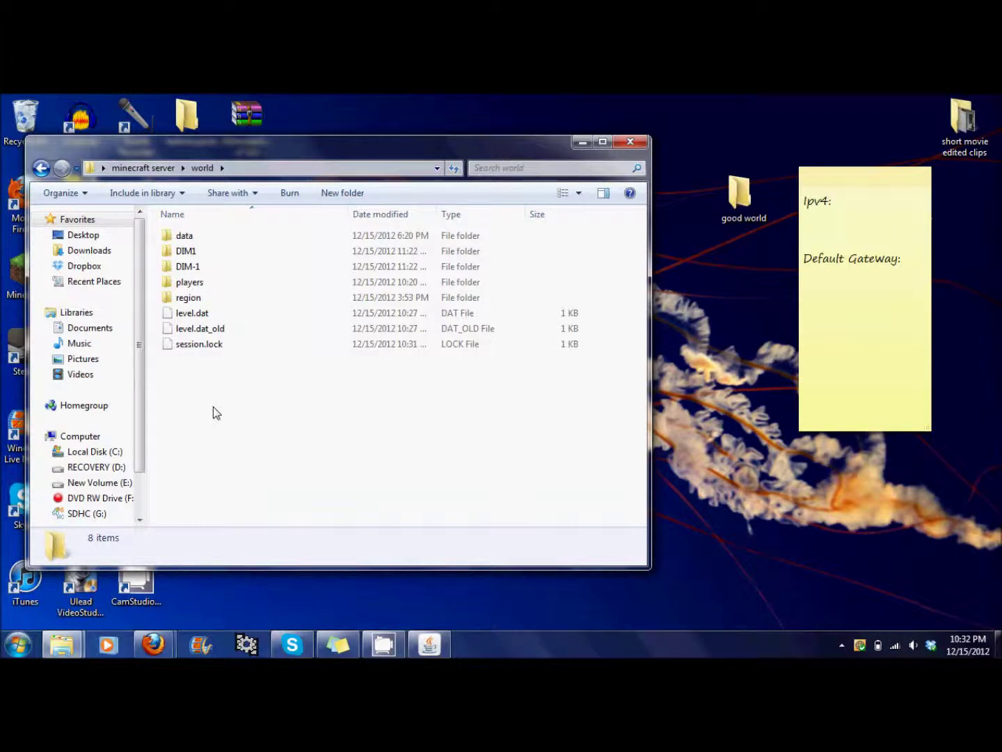
{"action": "left_click_drag", "start_coordinate": [217, 414], "coordinate": [178, 236]}
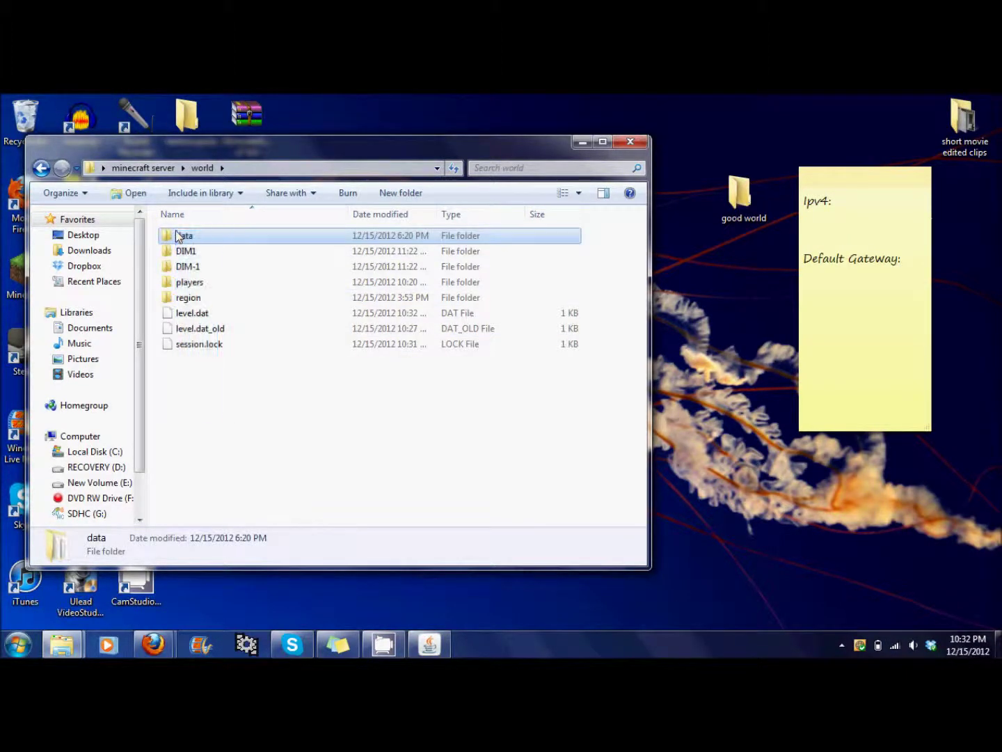
{"action": "right_click", "coordinate": [178, 237]}
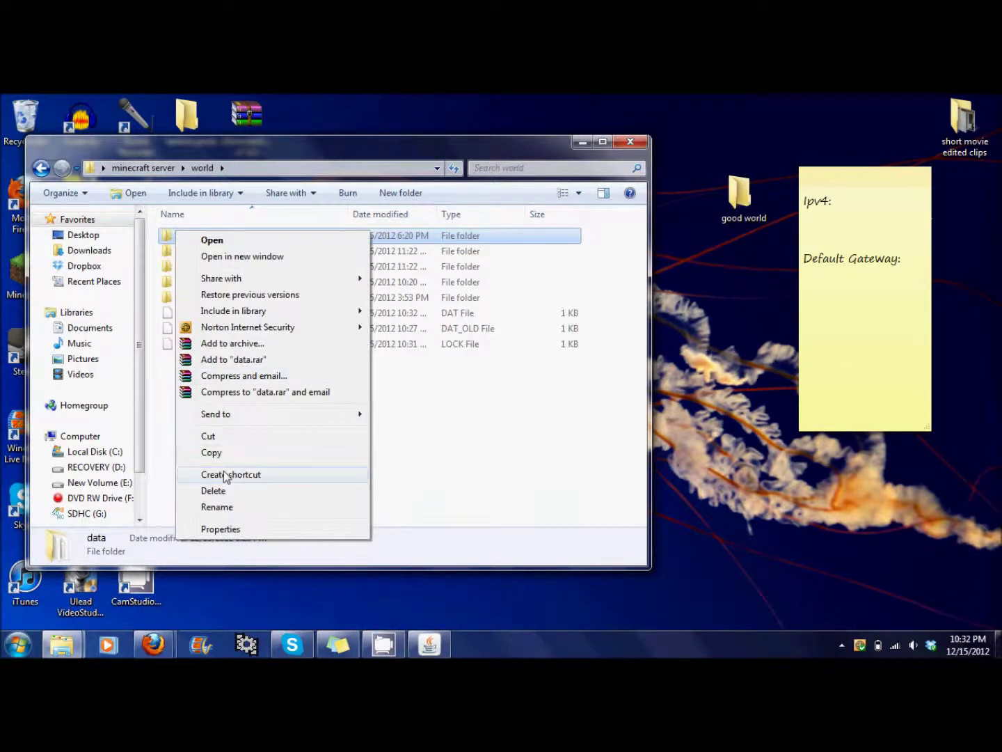
{"action": "left_click", "coordinate": [763, 224]}
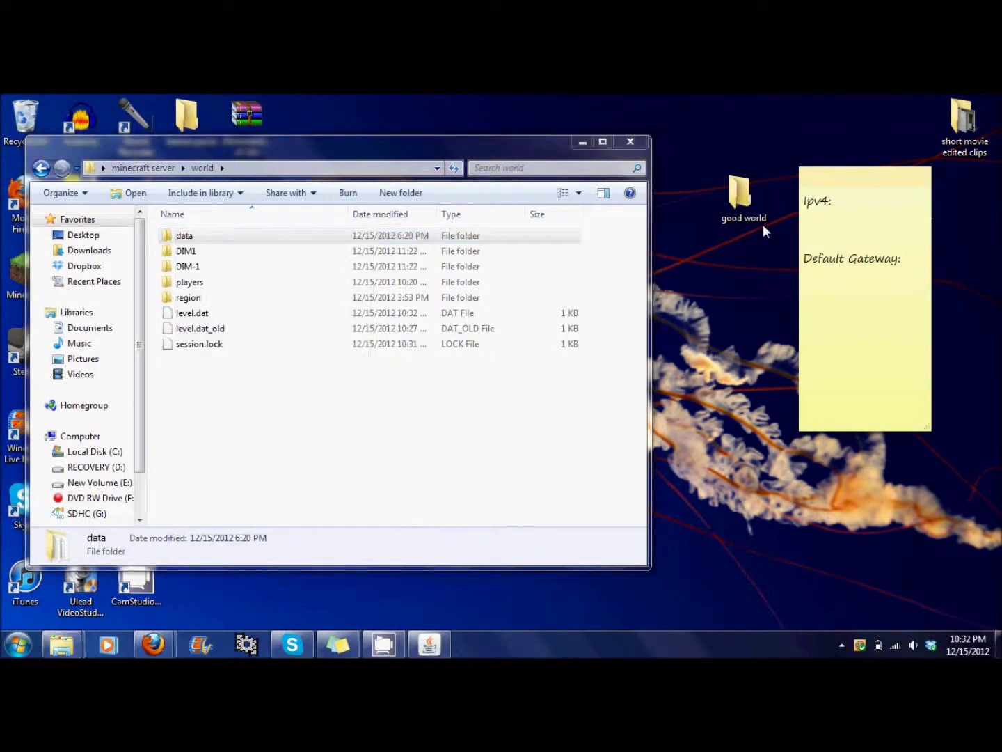
Move the good world folder above the sticky note on the desktop and return to the minecraft server folder
{"action": "left_click_drag", "start_coordinate": [735, 194], "coordinate": [798, 119]}
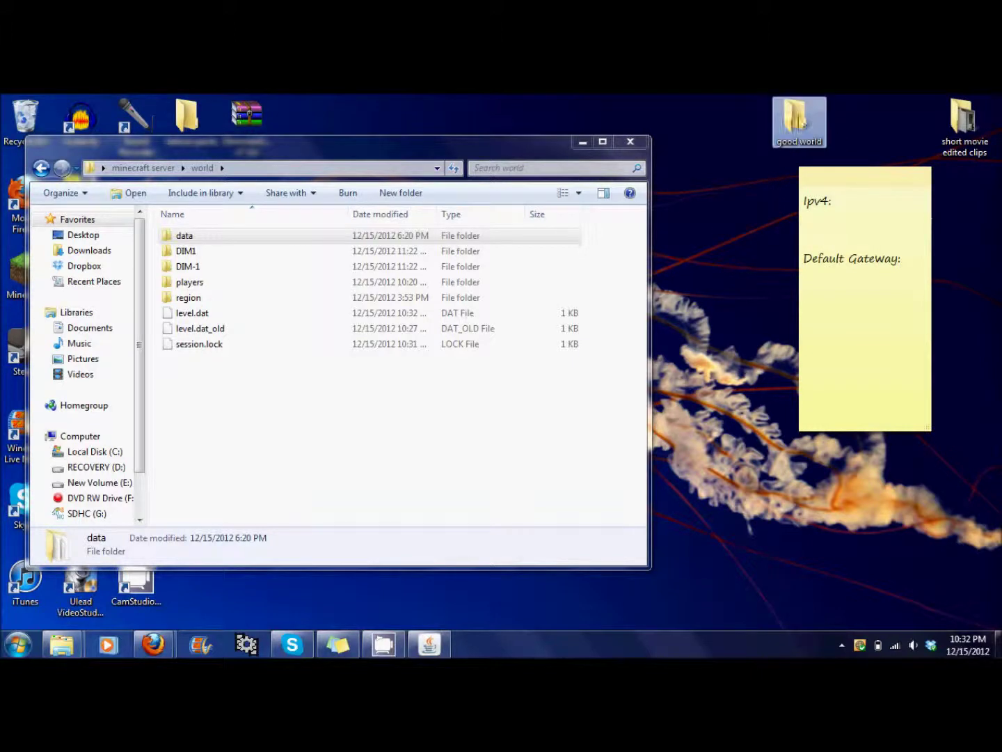
{"action": "left_click", "coordinate": [41, 169]}
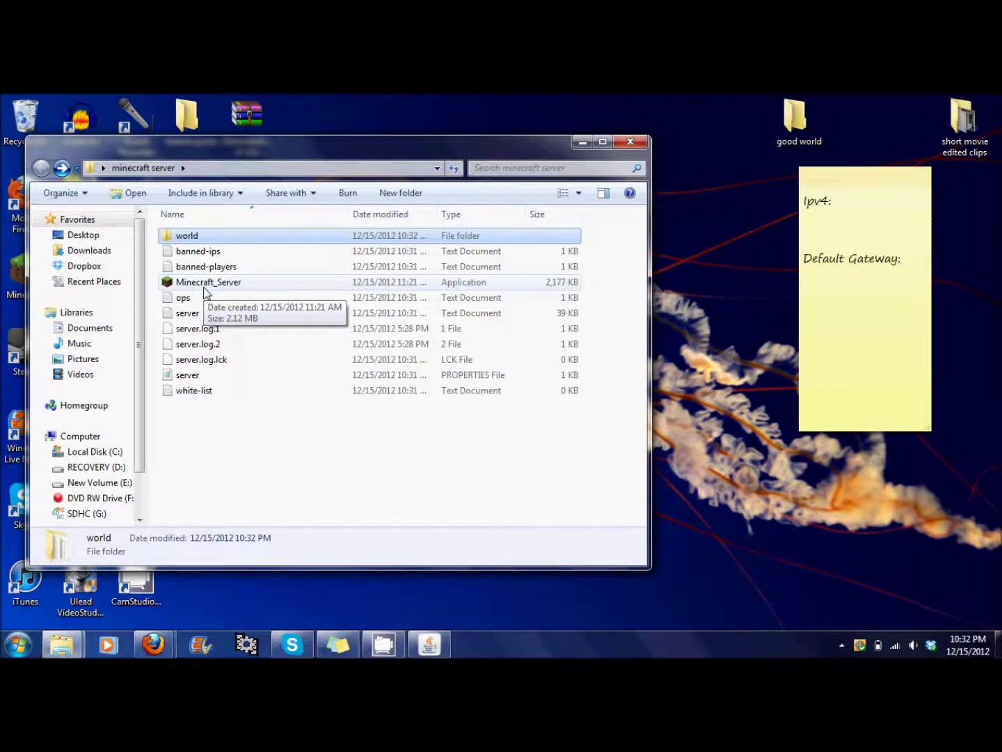
Create a new desktop folder named 2 map
{"action": "right_click", "coordinate": [724, 200]}
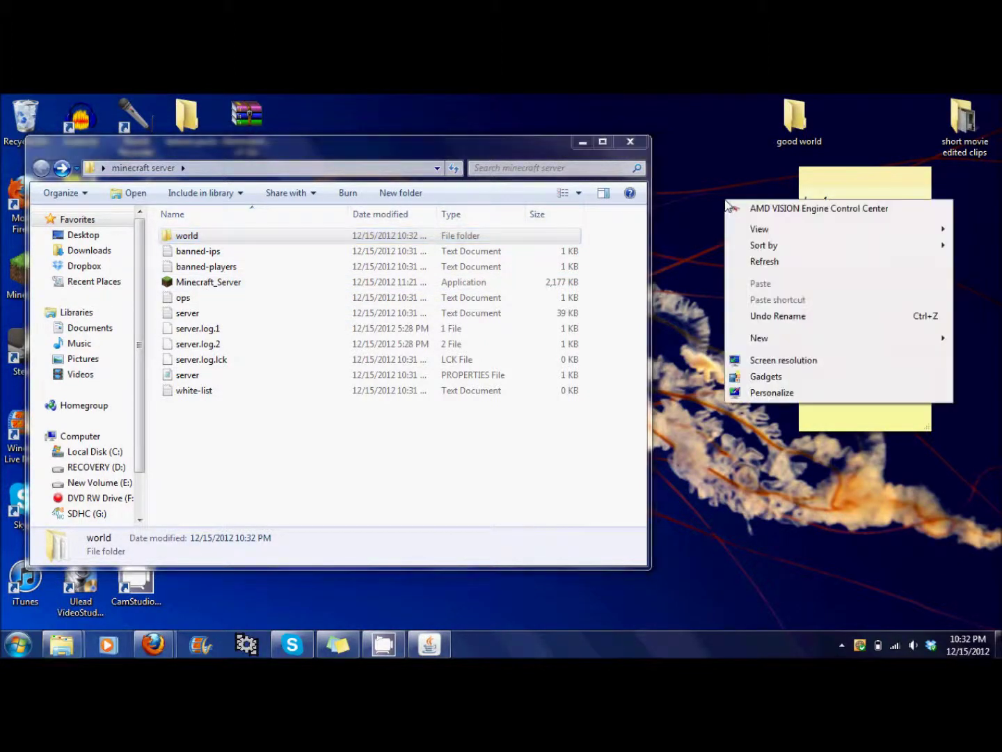
{"action": "mouse_move", "coordinate": [778, 337]}
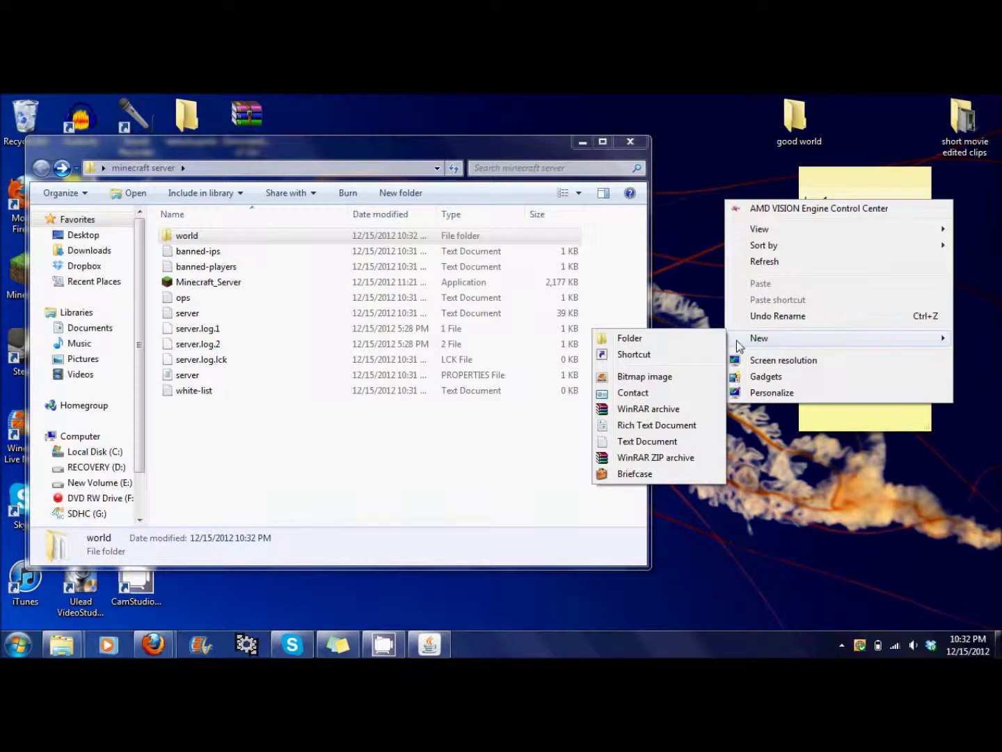
{"action": "left_click", "coordinate": [693, 341]}
{"action": "type", "text": "2"}
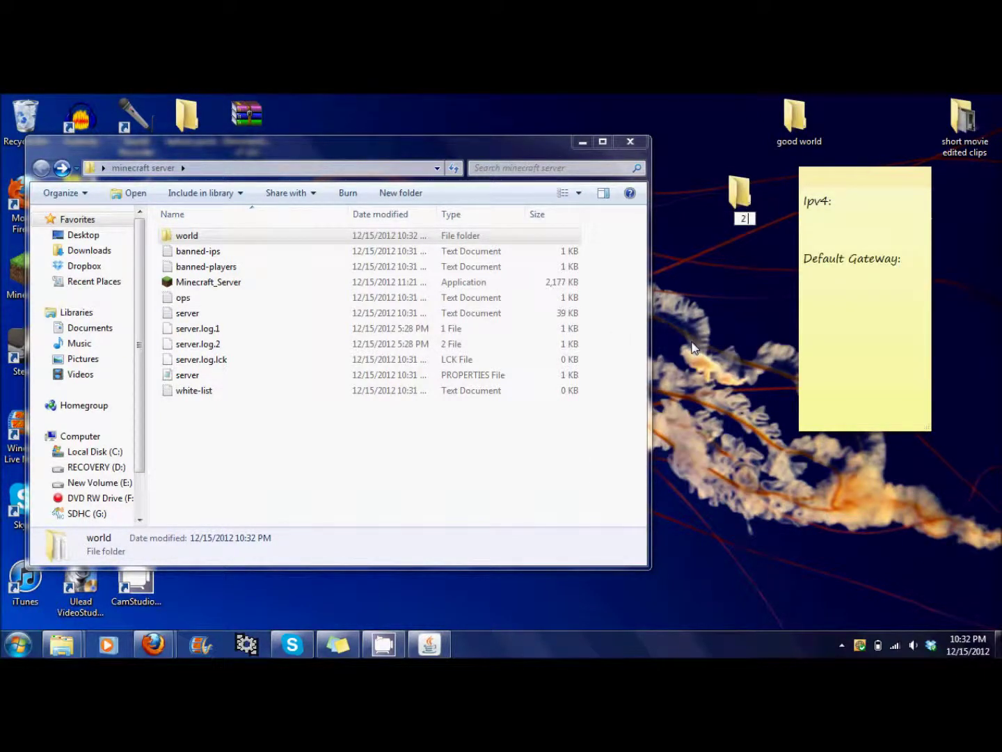
{"action": "type", "text": " map"}
{"action": "key", "text": "Return"}
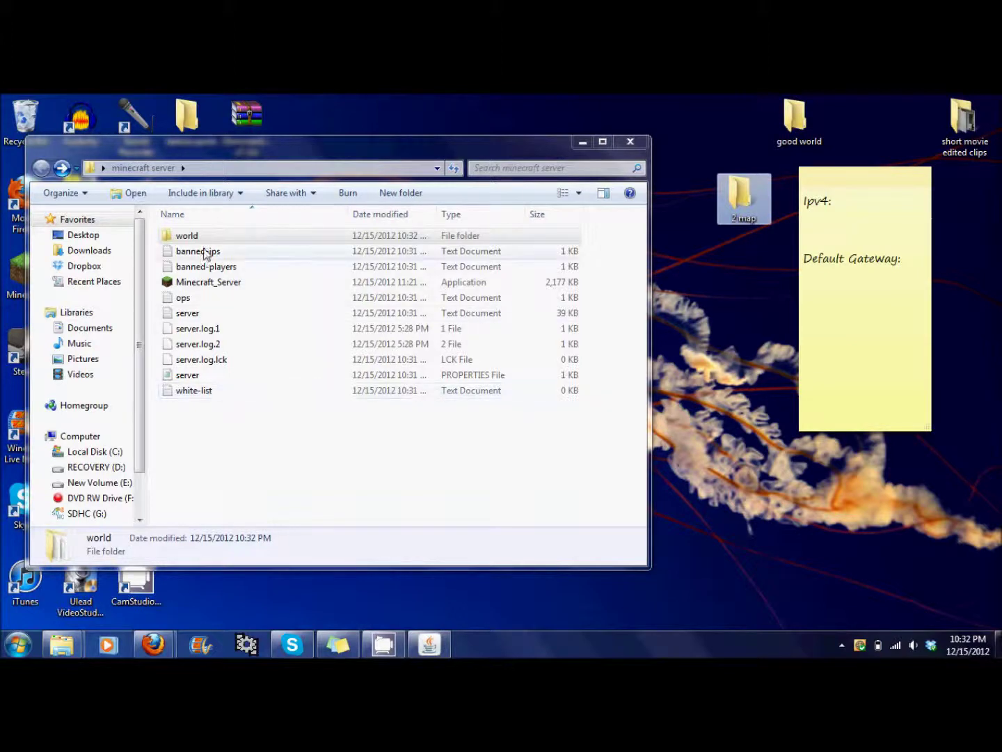
View the contents of the world folder inside minecraft server and return to the minecraft server folder
{"action": "left_click", "coordinate": [217, 241]}
{"action": "double_click", "coordinate": [217, 242]}
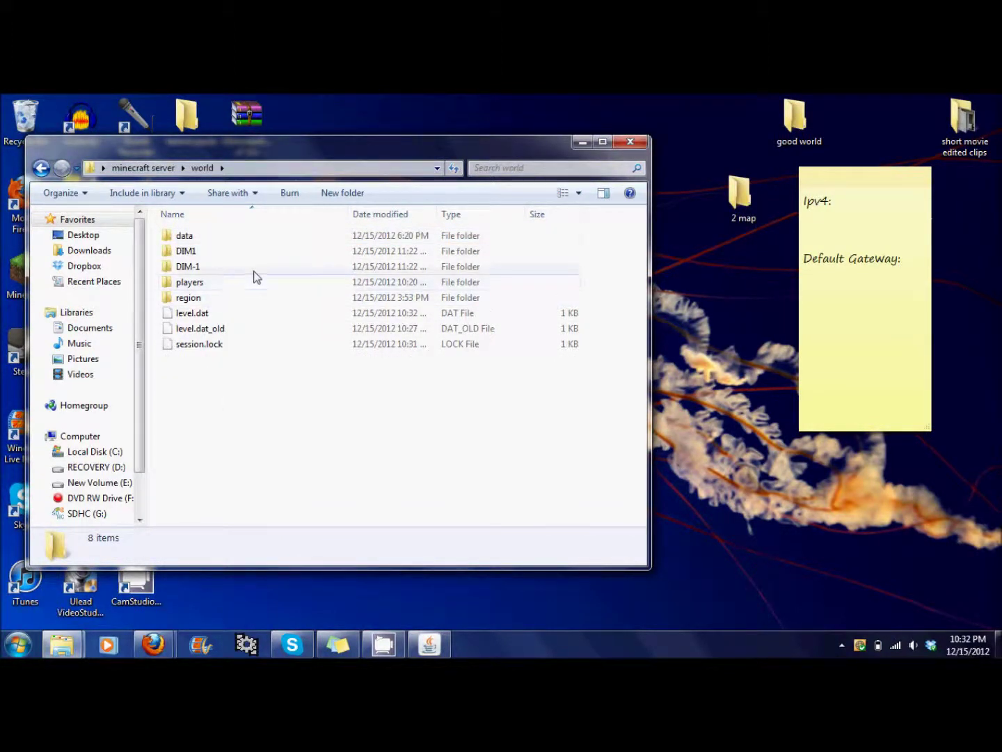
{"action": "left_click", "coordinate": [41, 169]}
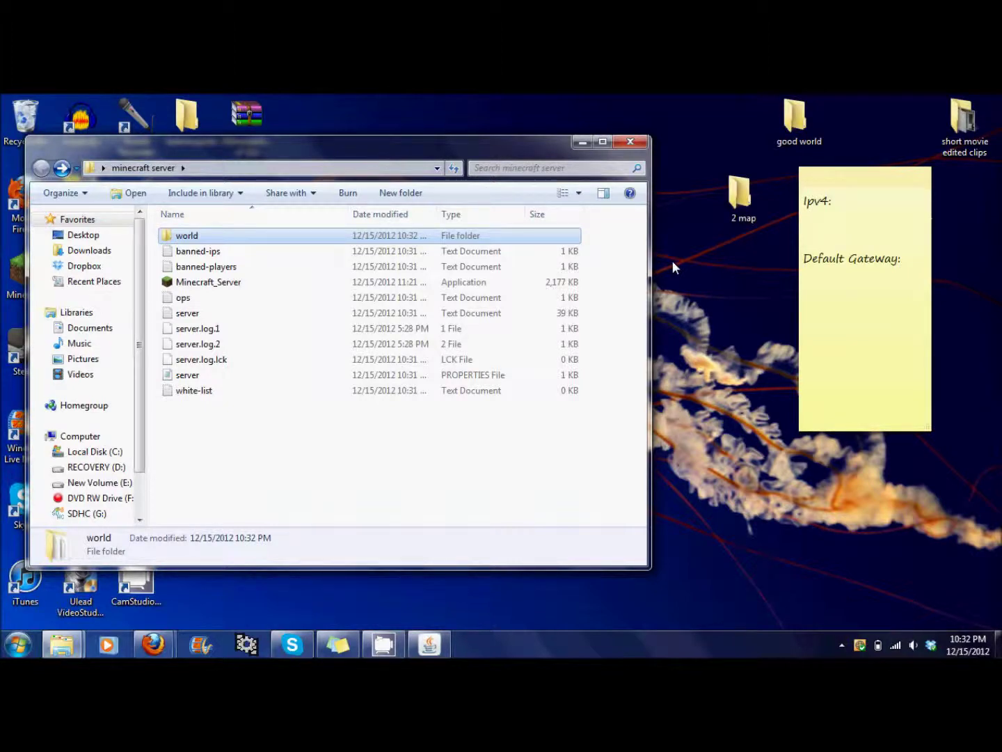
Open the good world folder beside the server's world folder to compare their contents, and close both windows
{"action": "left_click", "coordinate": [805, 124]}
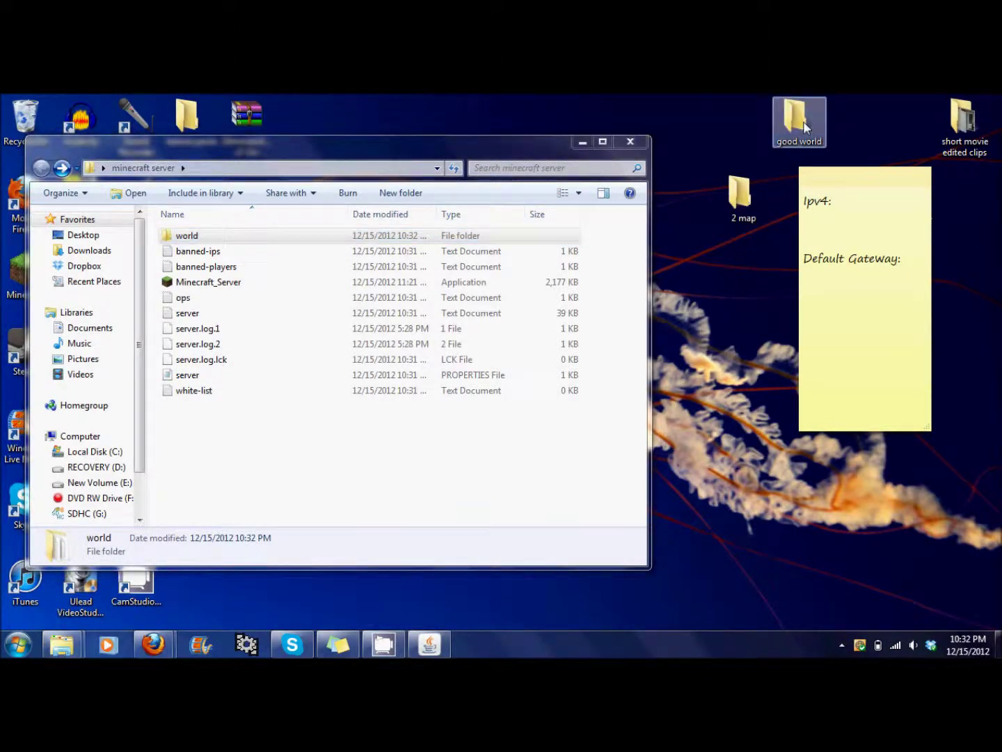
{"action": "double_click", "coordinate": [804, 123]}
{"action": "left_click_drag", "start_coordinate": [396, 191], "coordinate": [786, 186]}
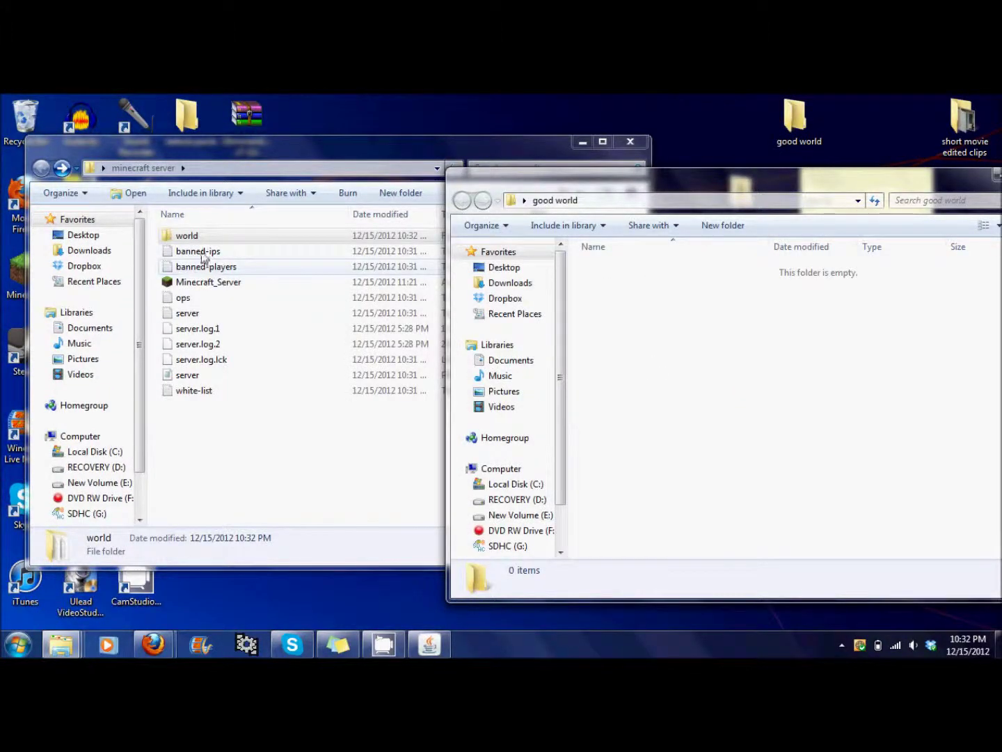
{"action": "double_click", "coordinate": [202, 237]}
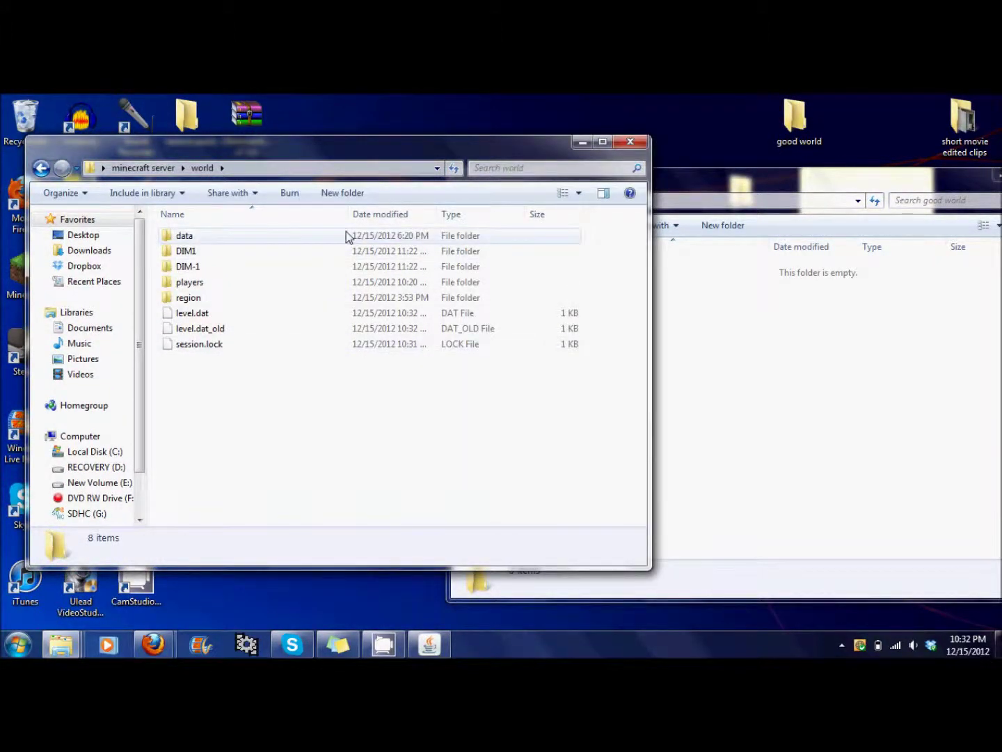
{"action": "left_click", "coordinate": [630, 141]}
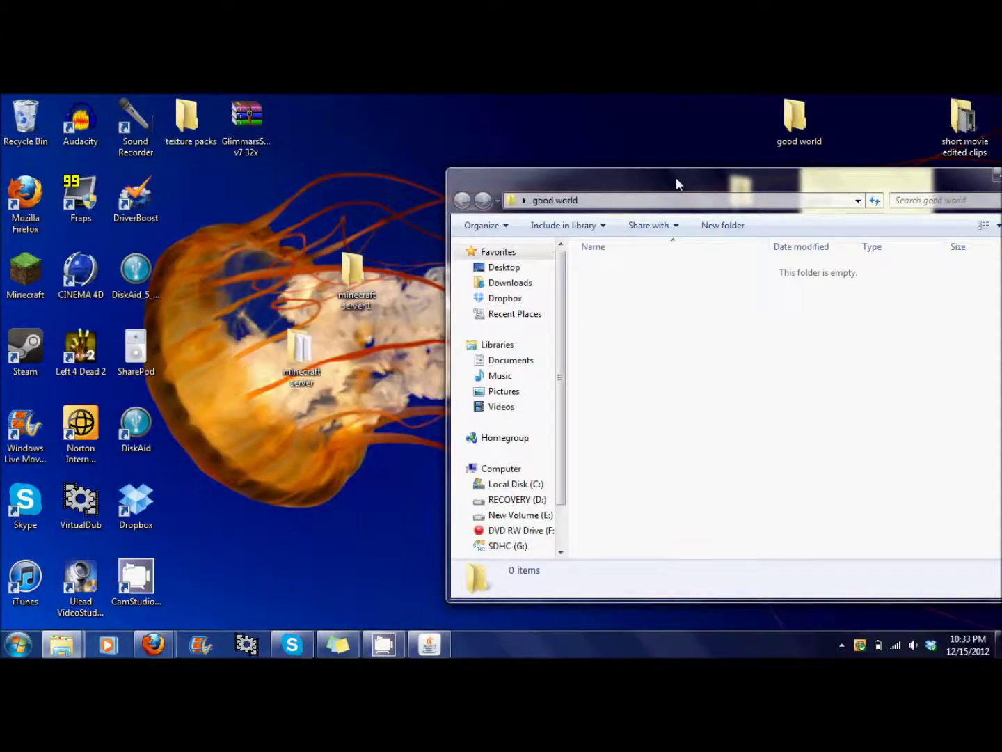
{"action": "left_click_drag", "start_coordinate": [676, 177], "coordinate": [316, 115]}
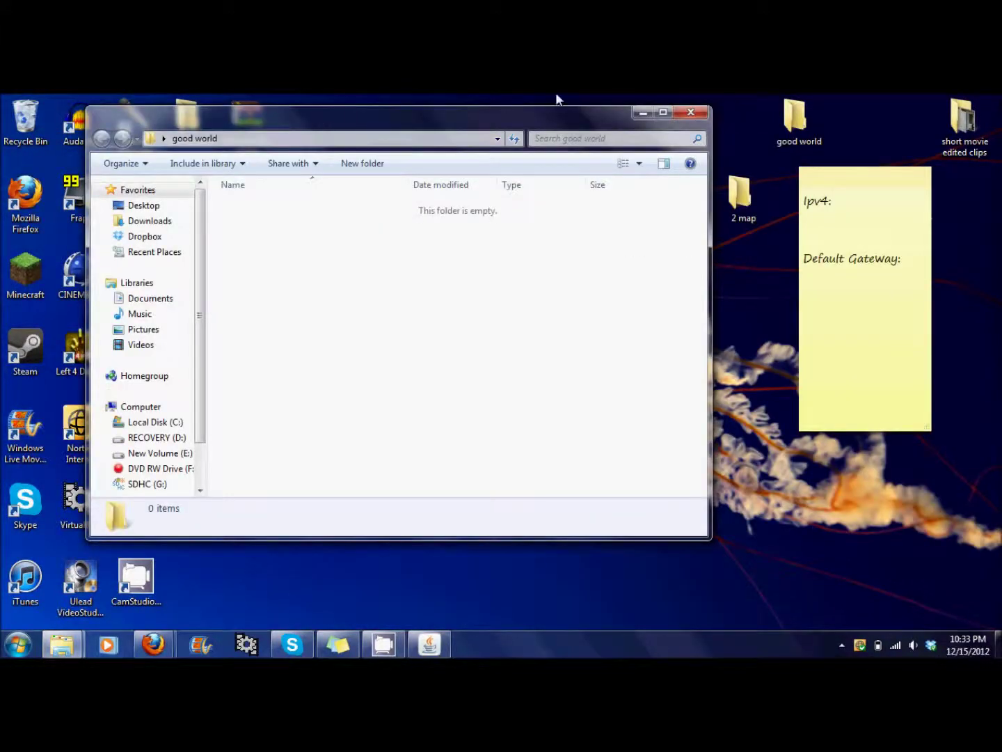
{"action": "left_click", "coordinate": [690, 112]}
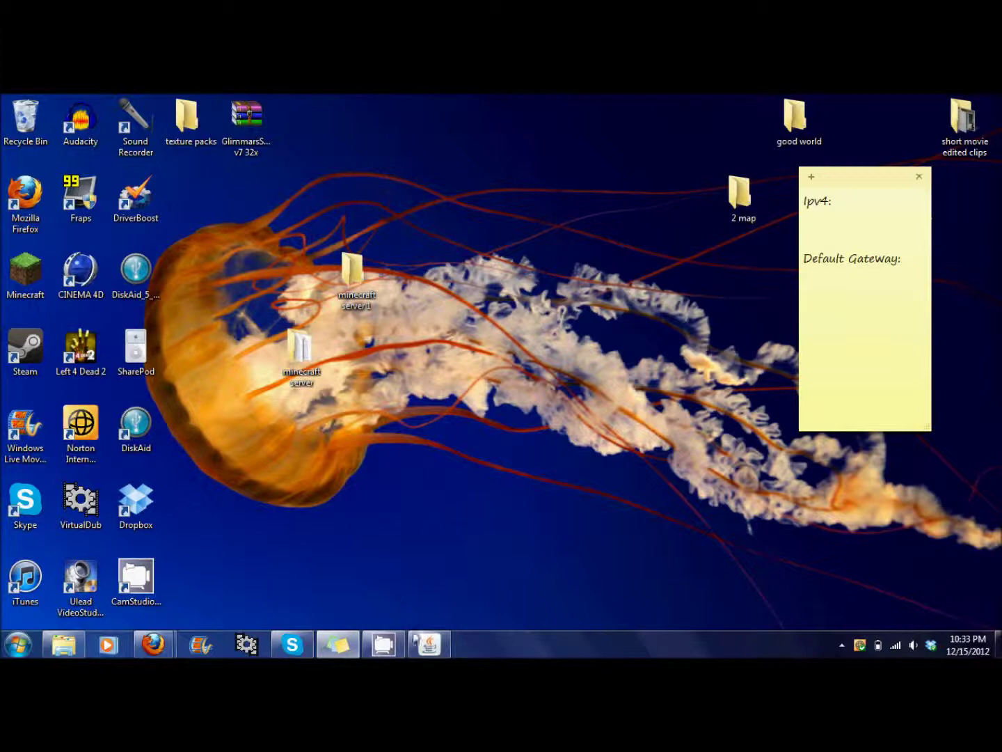
{"action": "mouse_move", "coordinate": [419, 648]}
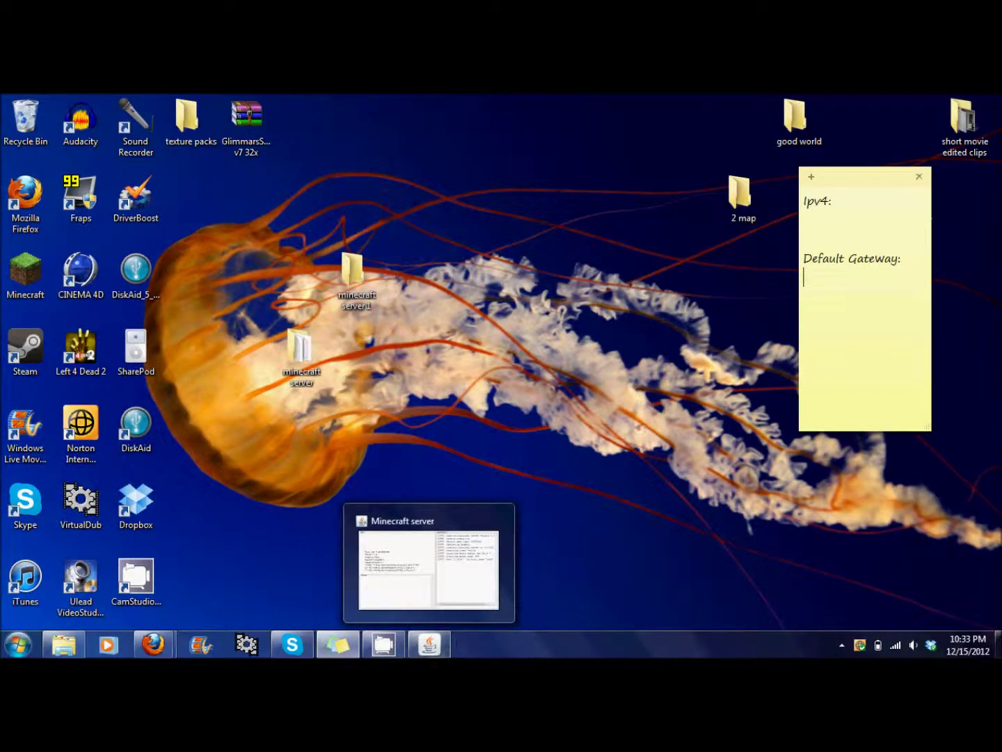
Open the server PROPERTIES file from the minecraft server folder with Notepad
{"action": "left_click", "coordinate": [305, 356]}
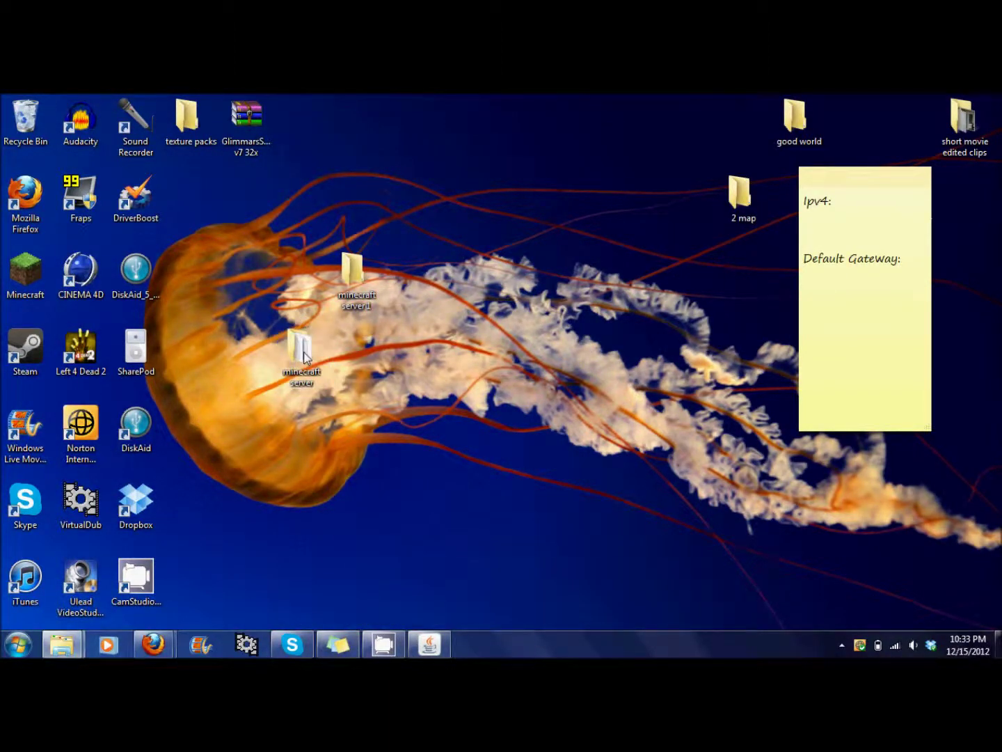
{"action": "double_click", "coordinate": [304, 356]}
{"action": "right_click", "coordinate": [266, 348]}
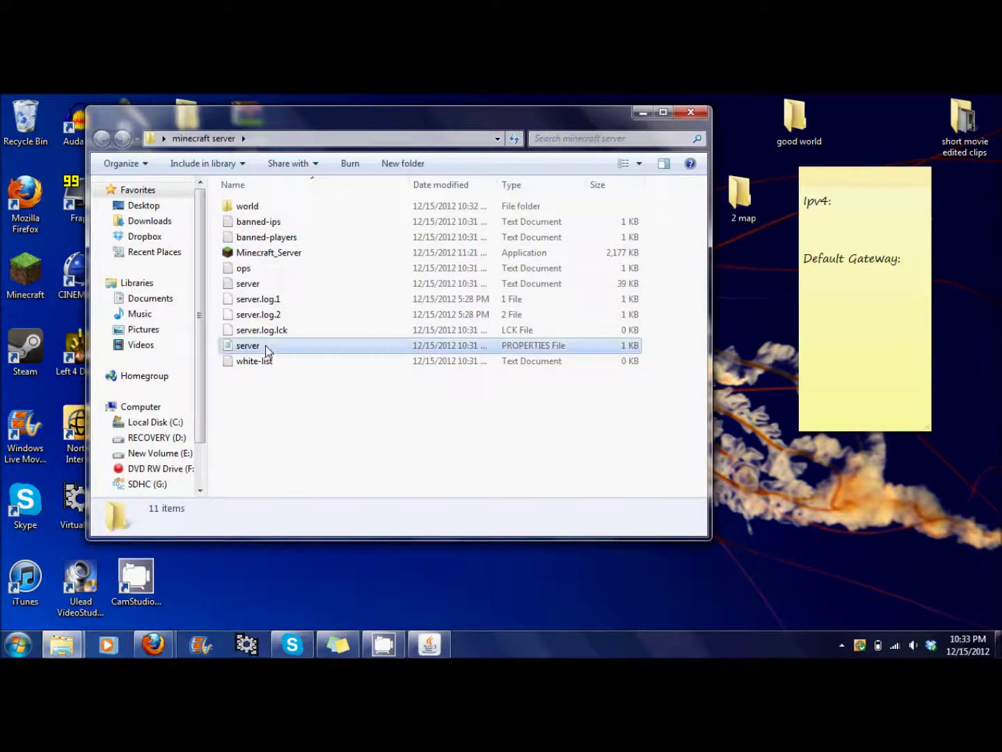
{"action": "left_click", "coordinate": [315, 363]}
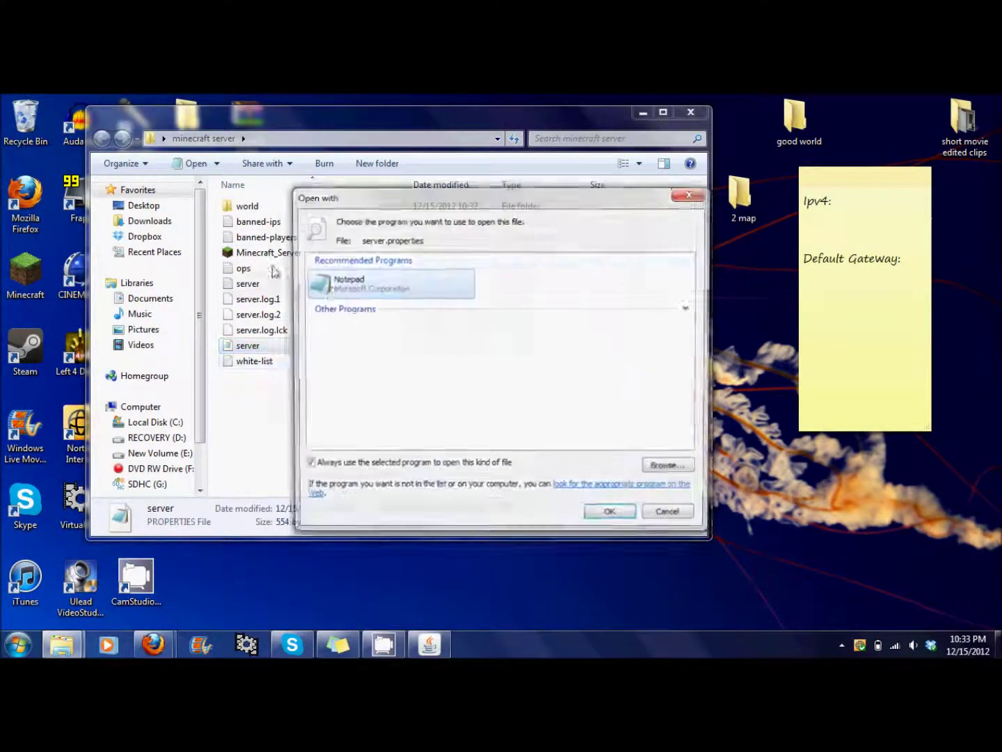
{"action": "left_click", "coordinate": [610, 517]}
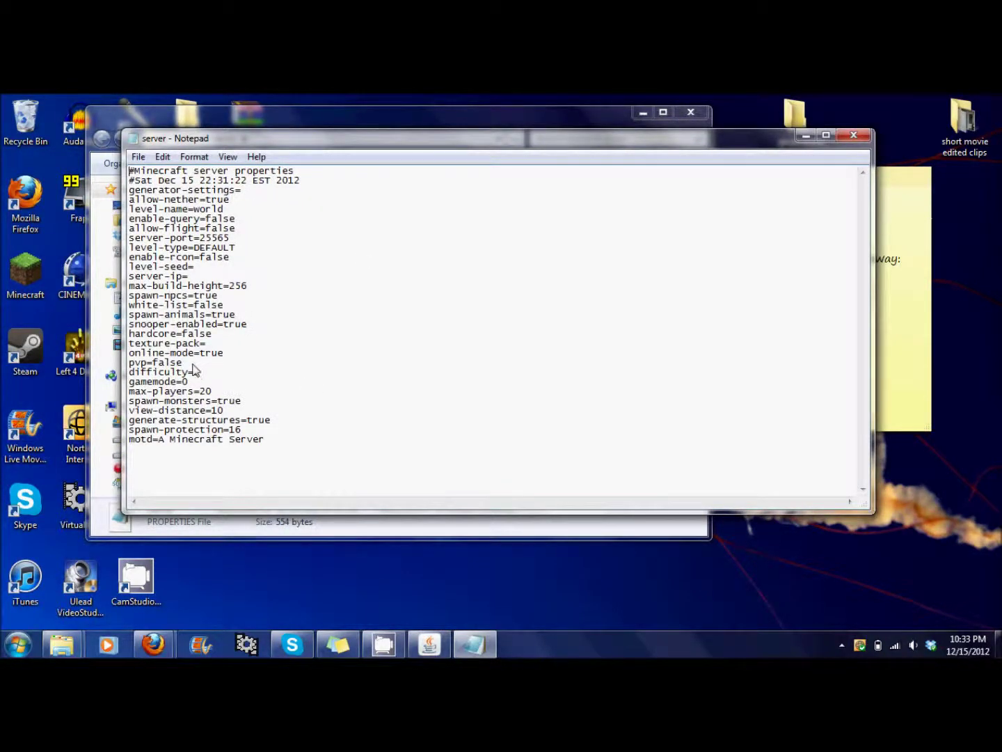
Check the pvp and server-ip lines in the server properties, save and close the file, and minimize the folder window
{"action": "left_click_drag", "start_coordinate": [183, 362], "coordinate": [153, 363]}
{"action": "left_click", "coordinate": [188, 279]}
{"action": "left_click", "coordinate": [139, 157]}
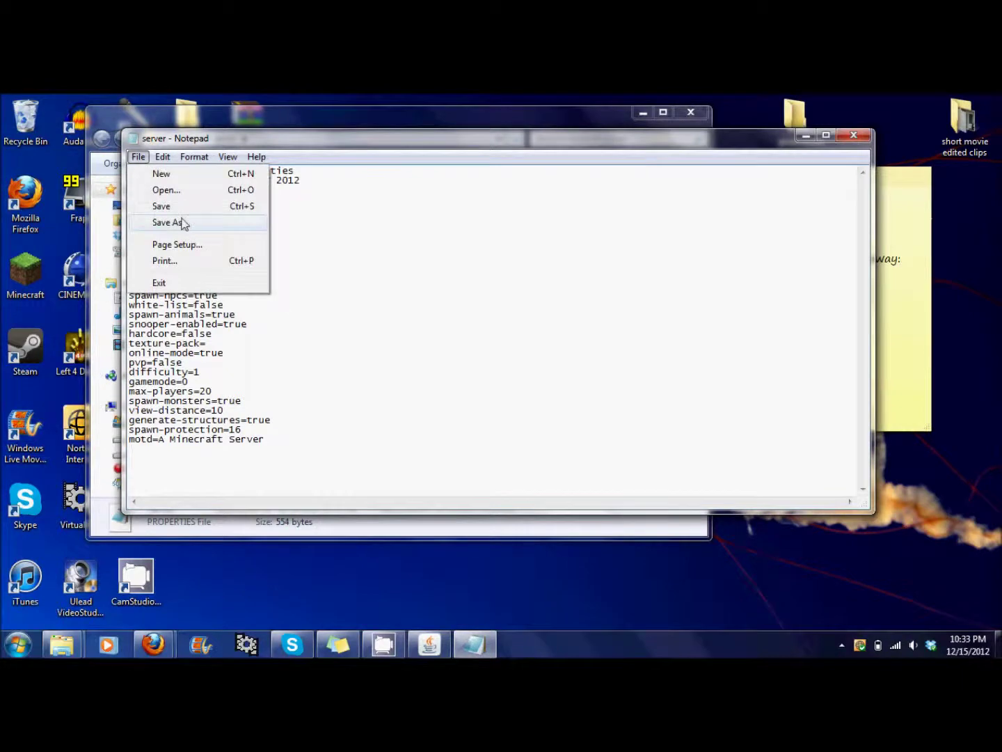
{"action": "left_click", "coordinate": [178, 211]}
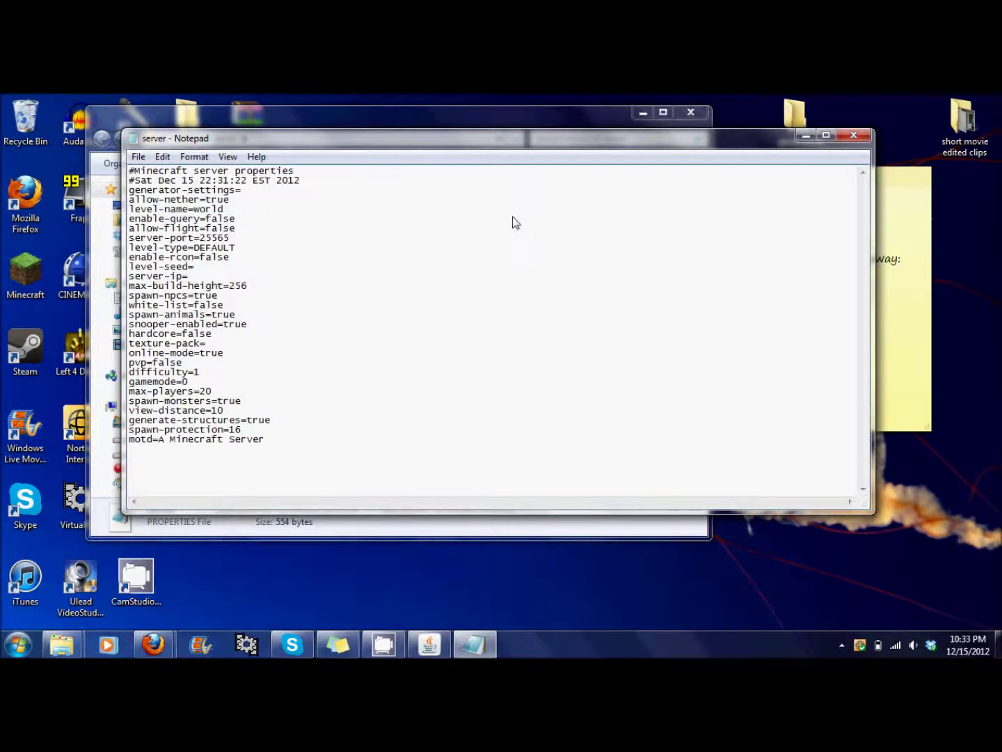
{"action": "left_click", "coordinate": [852, 135]}
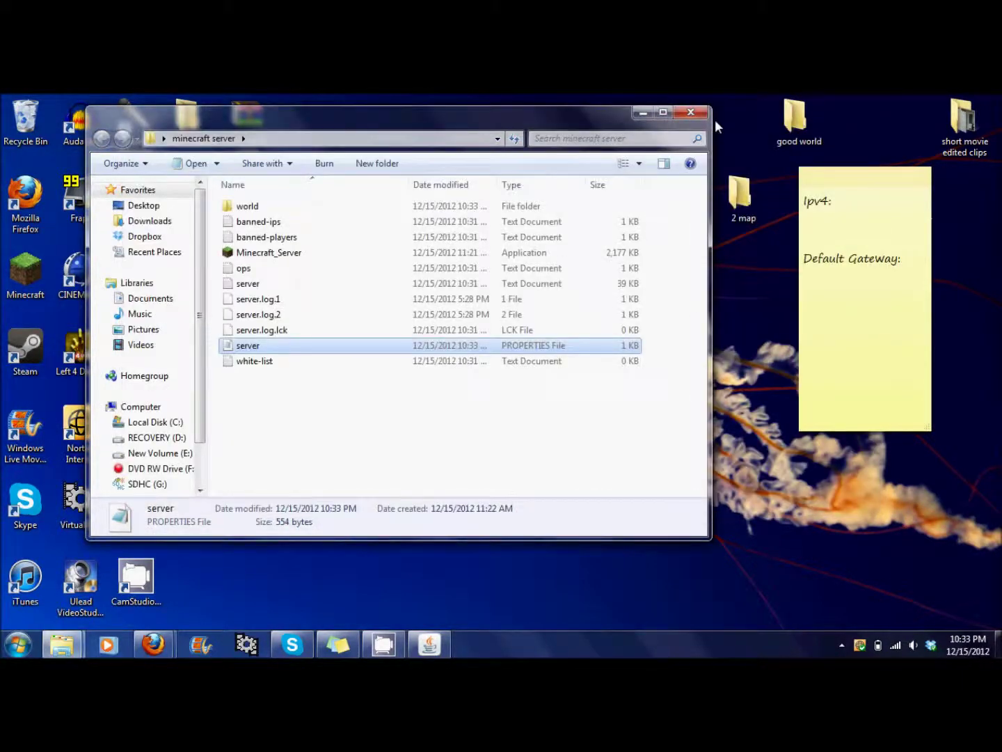
{"action": "left_click", "coordinate": [643, 113]}
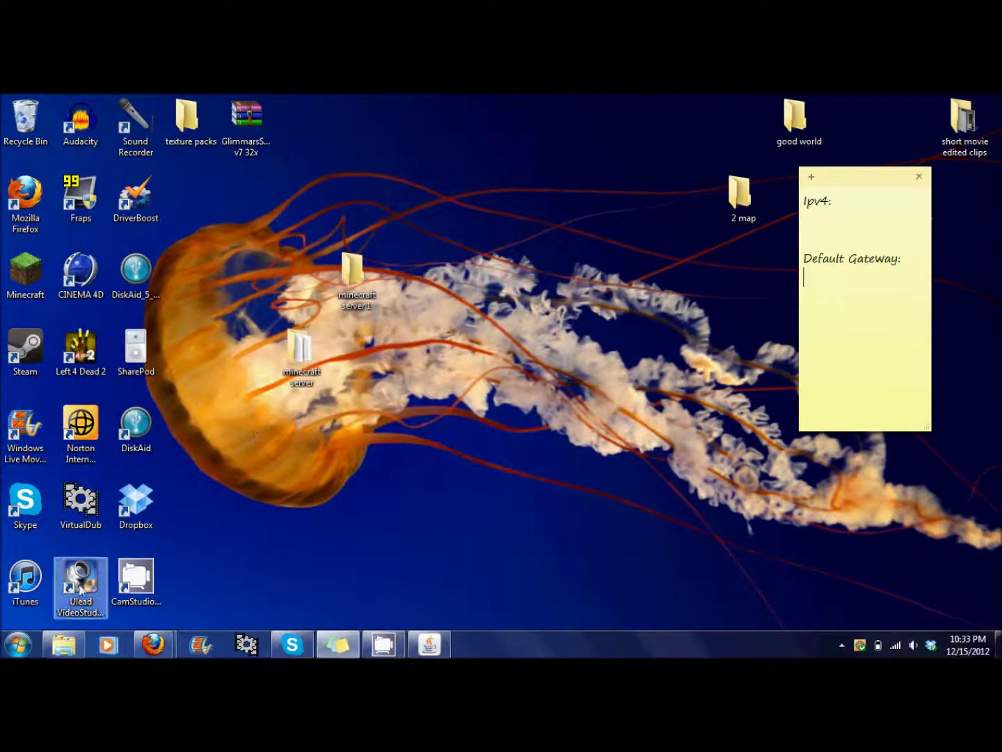
Search Windows for cmd and open the Command Prompt
{"action": "left_click", "coordinate": [18, 643]}
{"action": "type", "text": "cmd"}
{"action": "key", "text": "Return"}
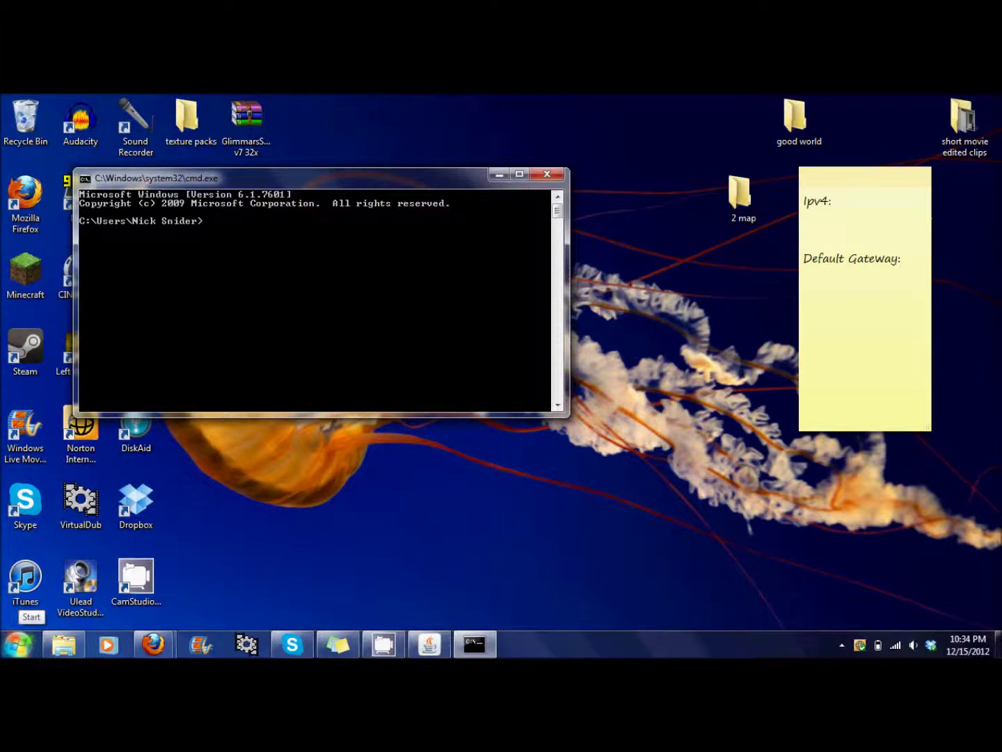
{"action": "left_click", "coordinate": [22, 644]}
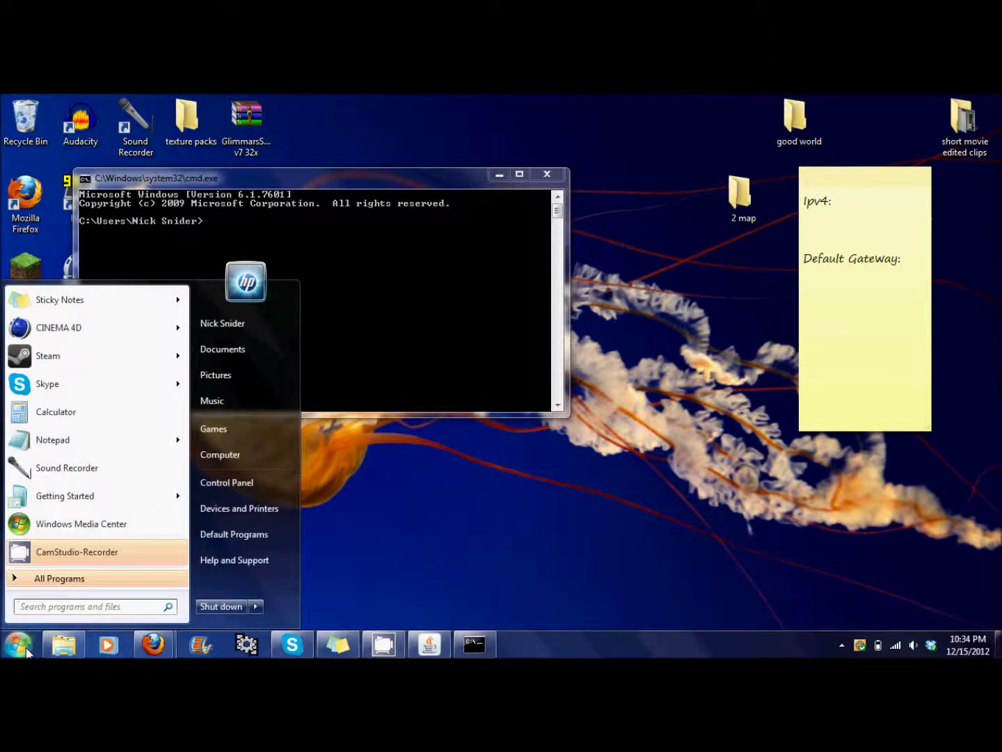
{"action": "type", "text": "cmd"}
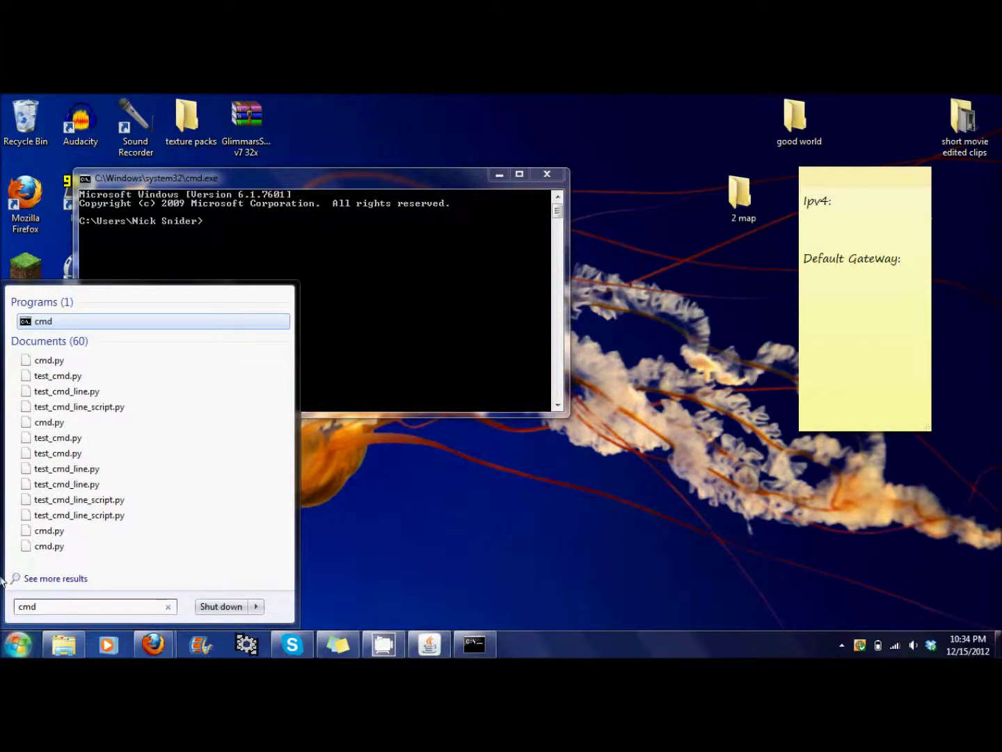
{"action": "left_click", "coordinate": [521, 488]}
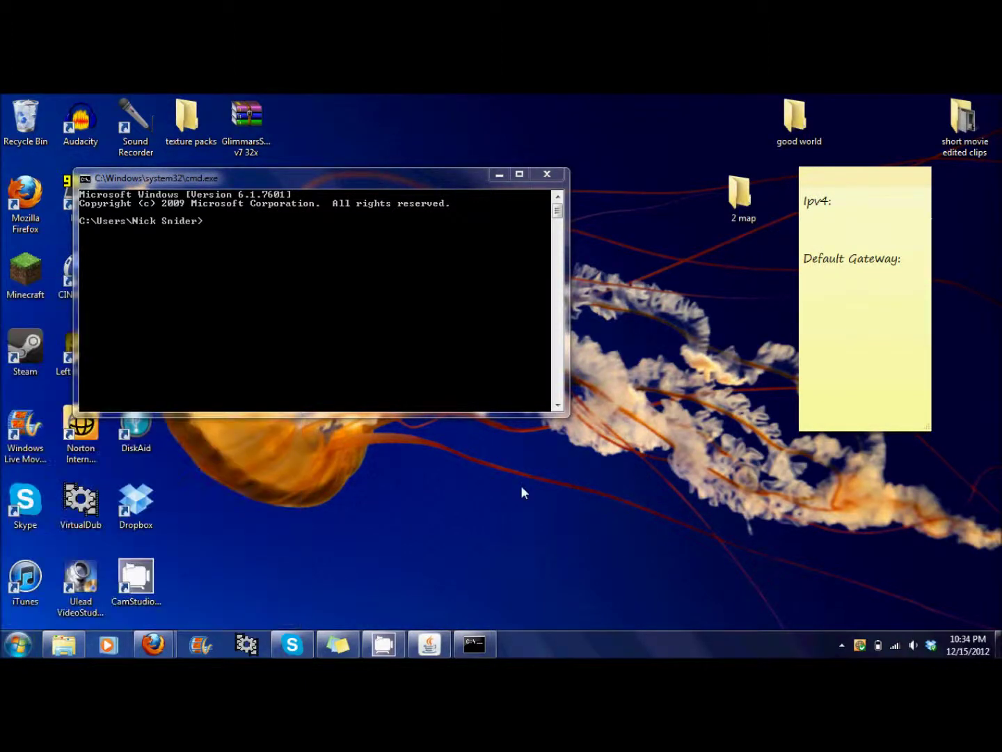
Run ipconfig in the Command Prompt and bring the wireless adapter's IPv4 and gateway entries into view
{"action": "left_click", "coordinate": [248, 233]}
{"action": "type", "text": "ipconfig"}
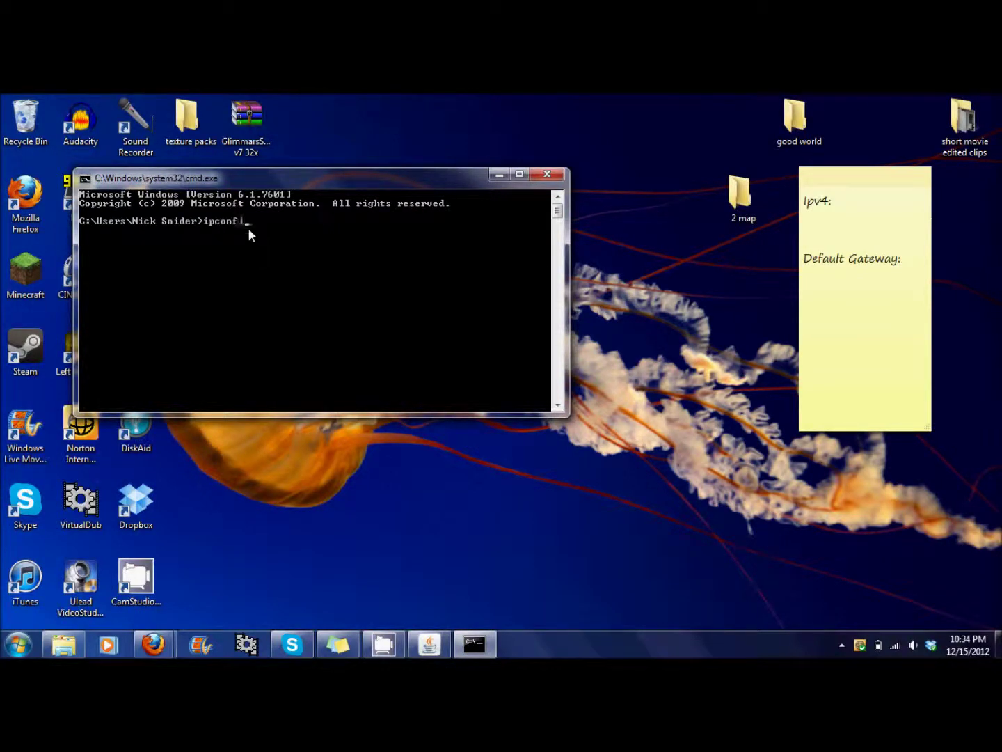
{"action": "key", "text": "Return"}
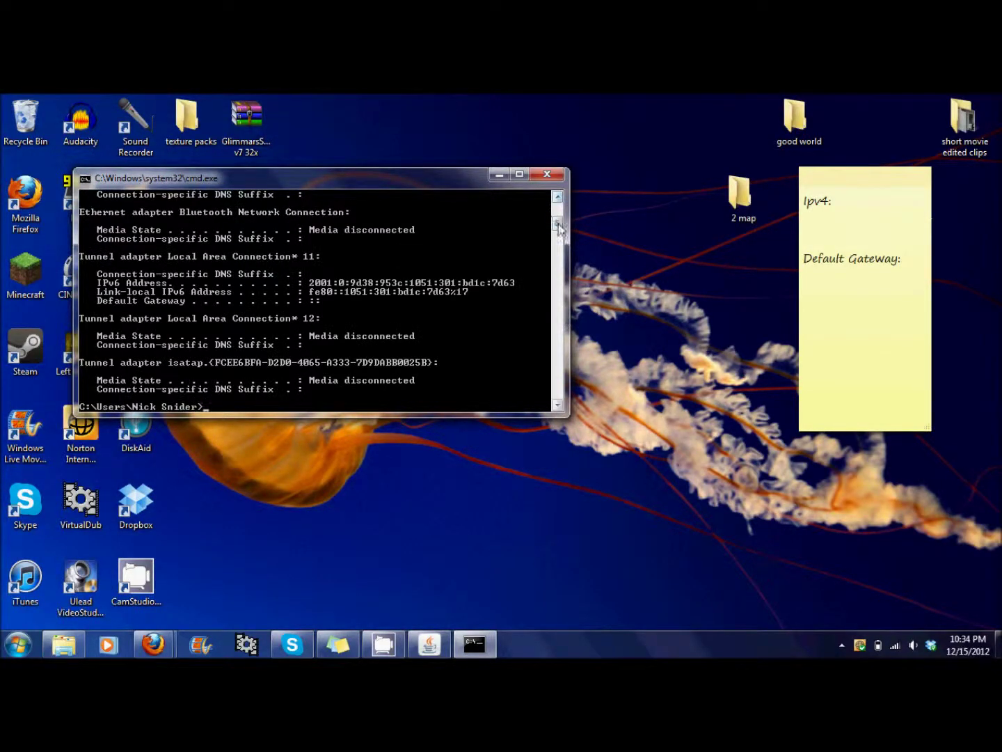
{"action": "scroll", "coordinate": [564, 320], "scroll_direction": "up", "scroll_amount": 6}
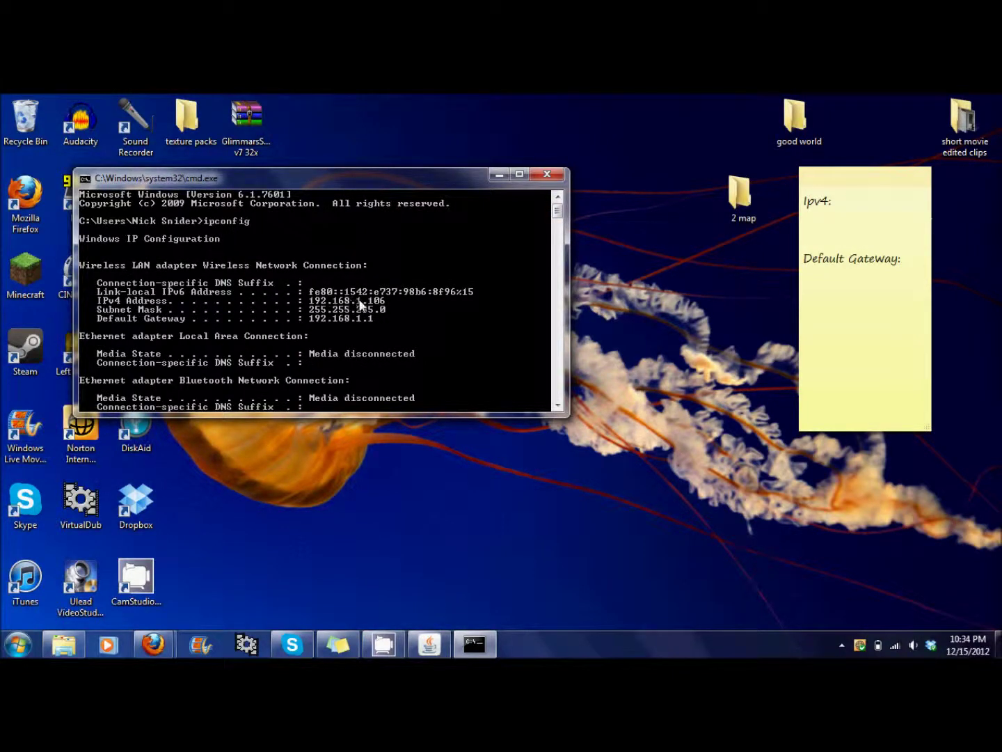
Copy the IPv4 address 192.168.1.106 from the ipconfig output into the sticky note under Ipv4
{"action": "right_click", "coordinate": [391, 298]}
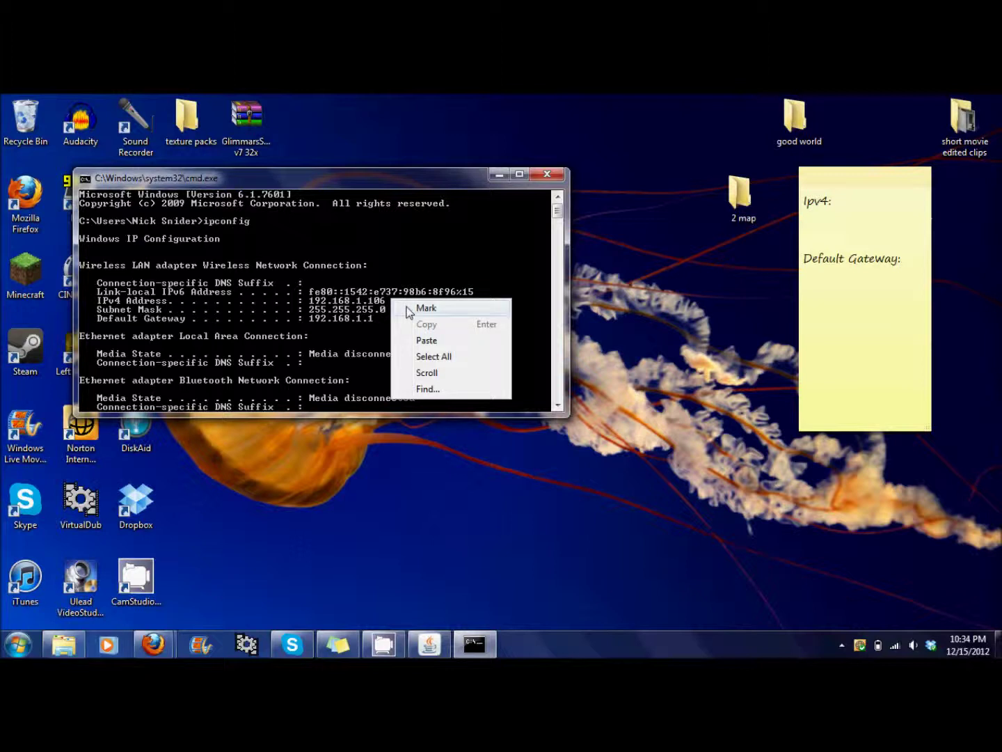
{"action": "left_click", "coordinate": [130, 313]}
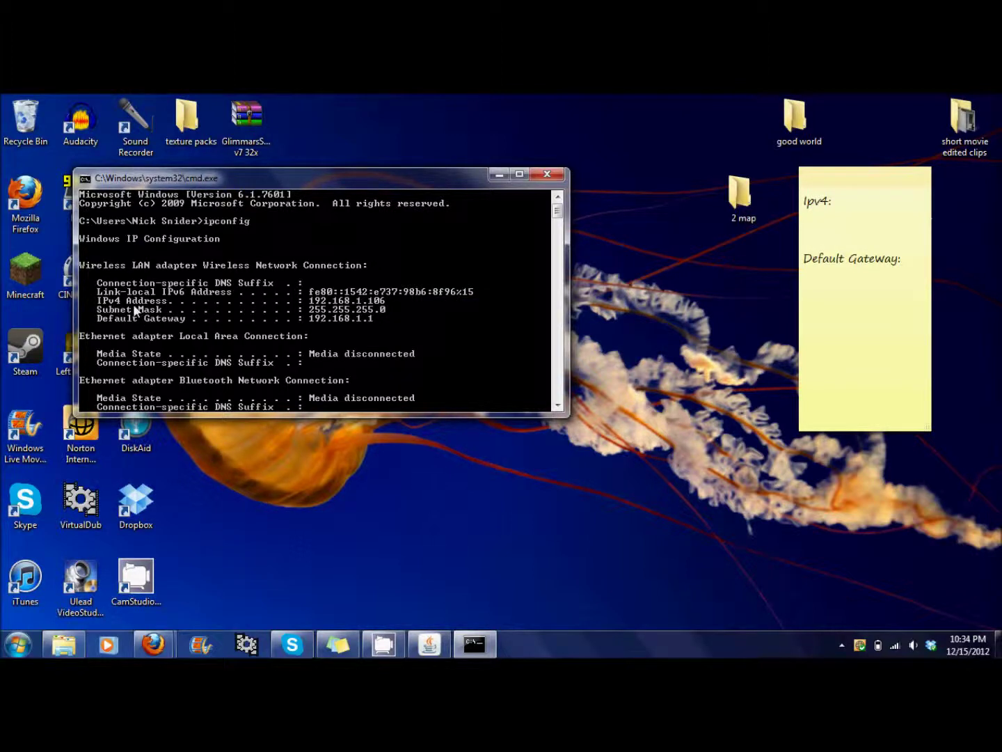
{"action": "right_click", "coordinate": [387, 299]}
{"action": "left_click", "coordinate": [411, 310]}
{"action": "left_click_drag", "start_coordinate": [390, 302], "coordinate": [313, 305]}
{"action": "key", "text": "ctrl+c"}
{"action": "right_click", "coordinate": [314, 304]}
{"action": "right_click", "coordinate": [312, 302]}
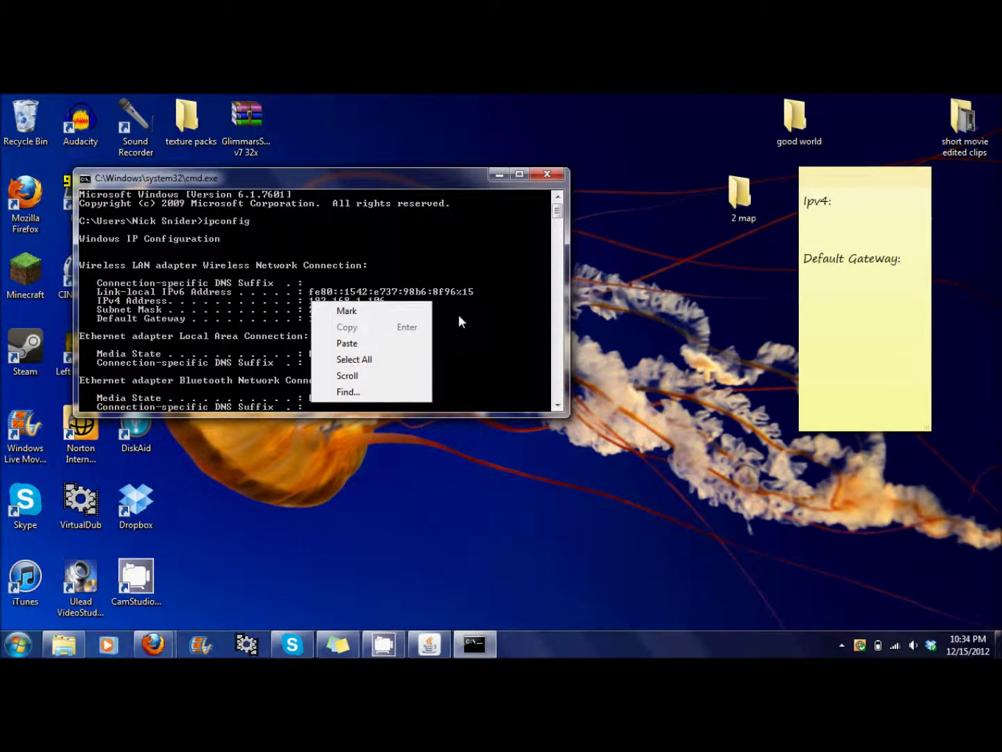
{"action": "left_click", "coordinate": [457, 315]}
{"action": "left_click", "coordinate": [825, 226]}
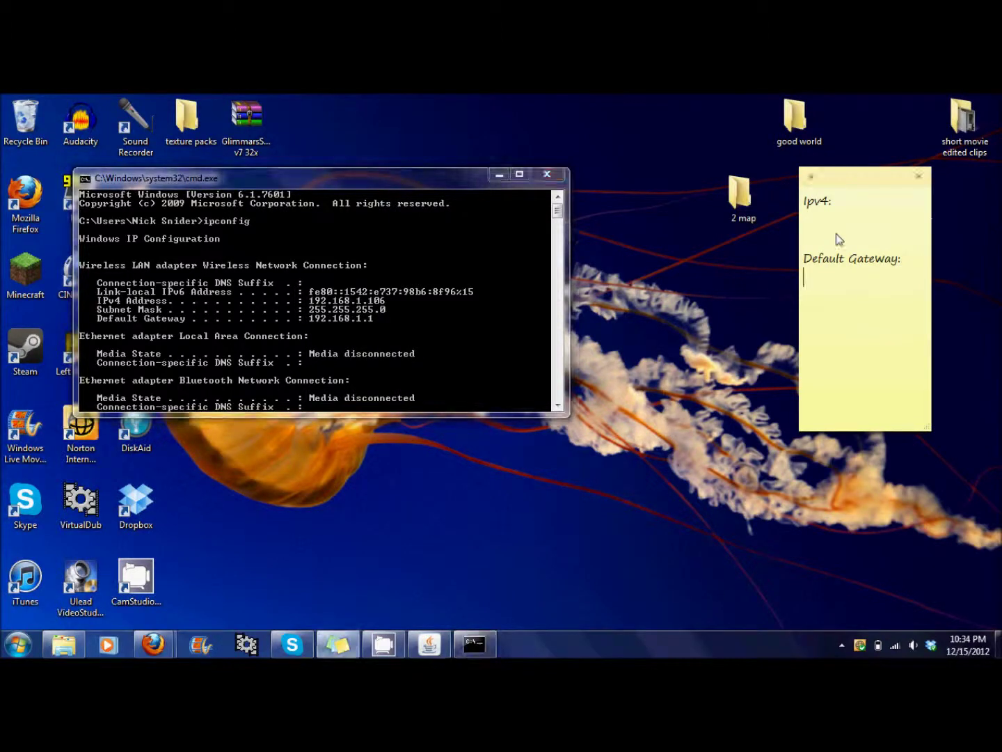
{"action": "key", "text": "ctrl+v"}
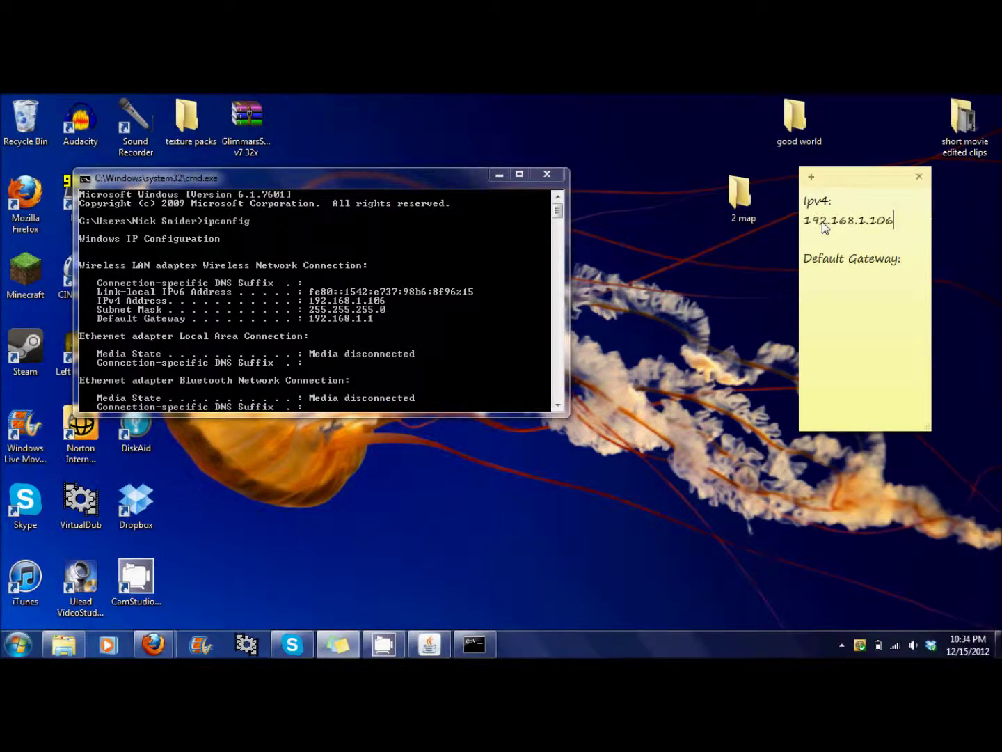
Copy the default gateway address 192.168.1.1 from the ipconfig output into the sticky note under Default Gateway and close the Command Prompt
{"action": "left_click", "coordinate": [376, 318]}
{"action": "right_click", "coordinate": [376, 318]}
{"action": "left_click", "coordinate": [402, 334]}
{"action": "left_click_drag", "start_coordinate": [379, 318], "coordinate": [315, 323]}
{"action": "key", "text": "ctrl+c"}
{"action": "right_click", "coordinate": [315, 323]}
{"action": "right_click", "coordinate": [313, 318]}
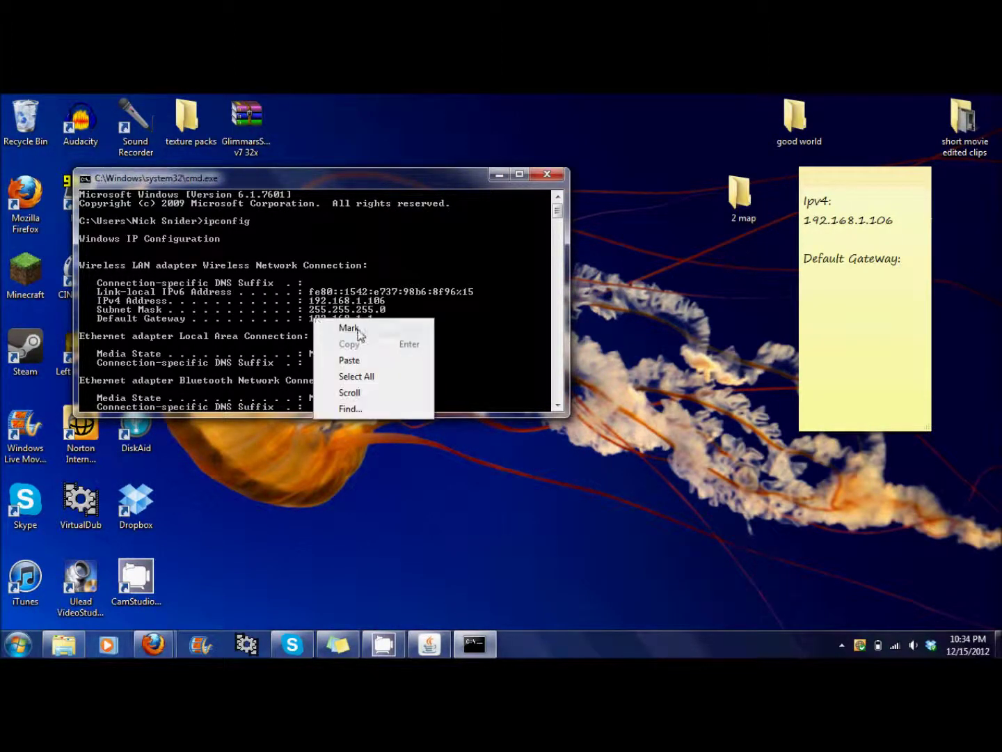
{"action": "left_click", "coordinate": [872, 301]}
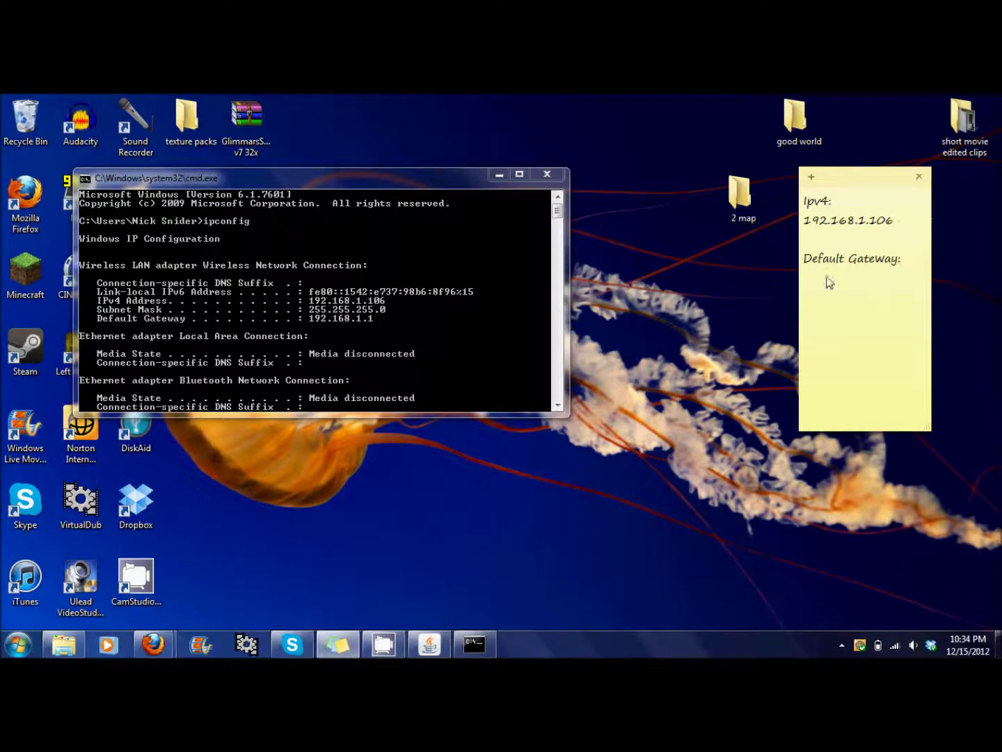
{"action": "key", "text": "ctrl+v"}
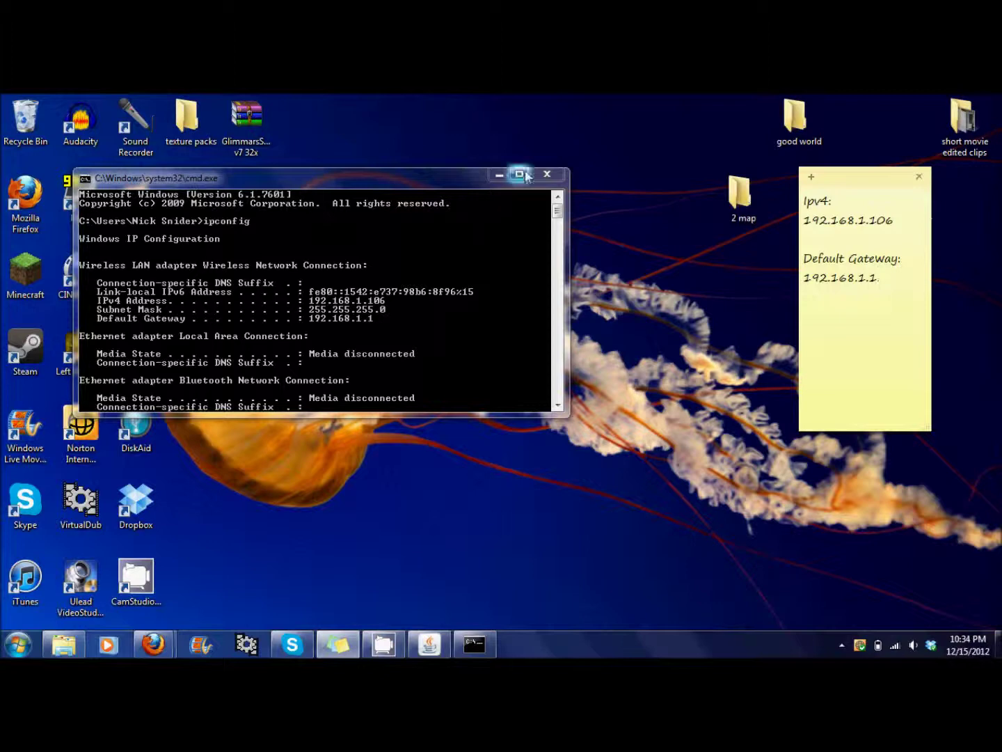
{"action": "left_click", "coordinate": [548, 174]}
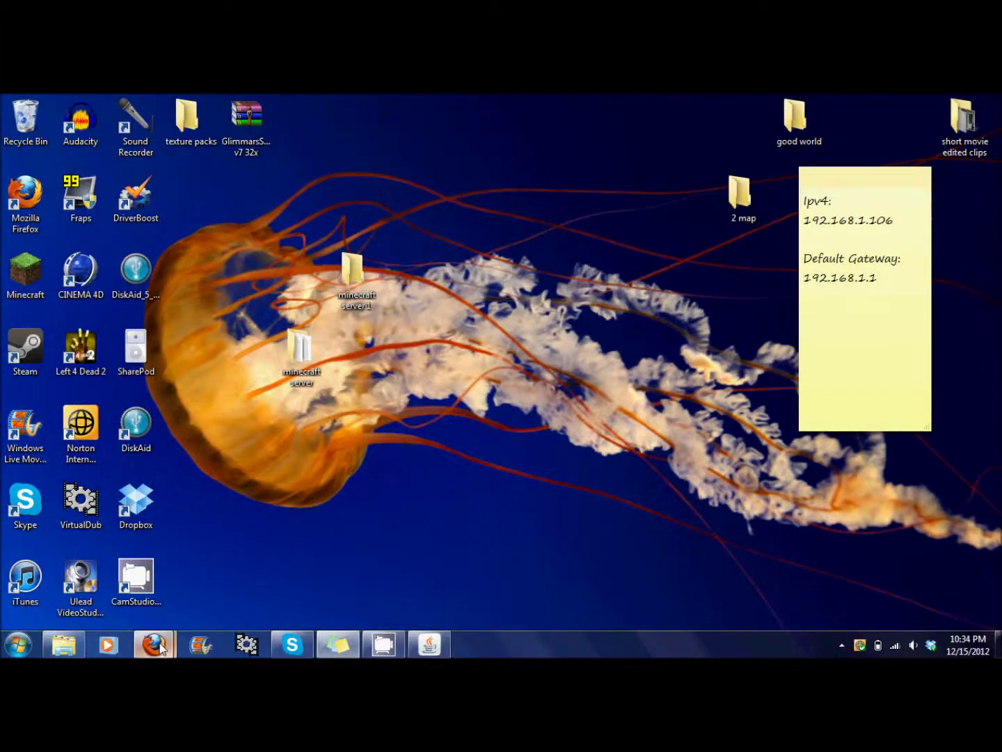
Switch to Firefox and open the router's setup page at 192.168.1.1 in a new tab, checking the address against the sticky note
{"action": "mouse_move", "coordinate": [166, 640]}
{"action": "left_click", "coordinate": [321, 521]}
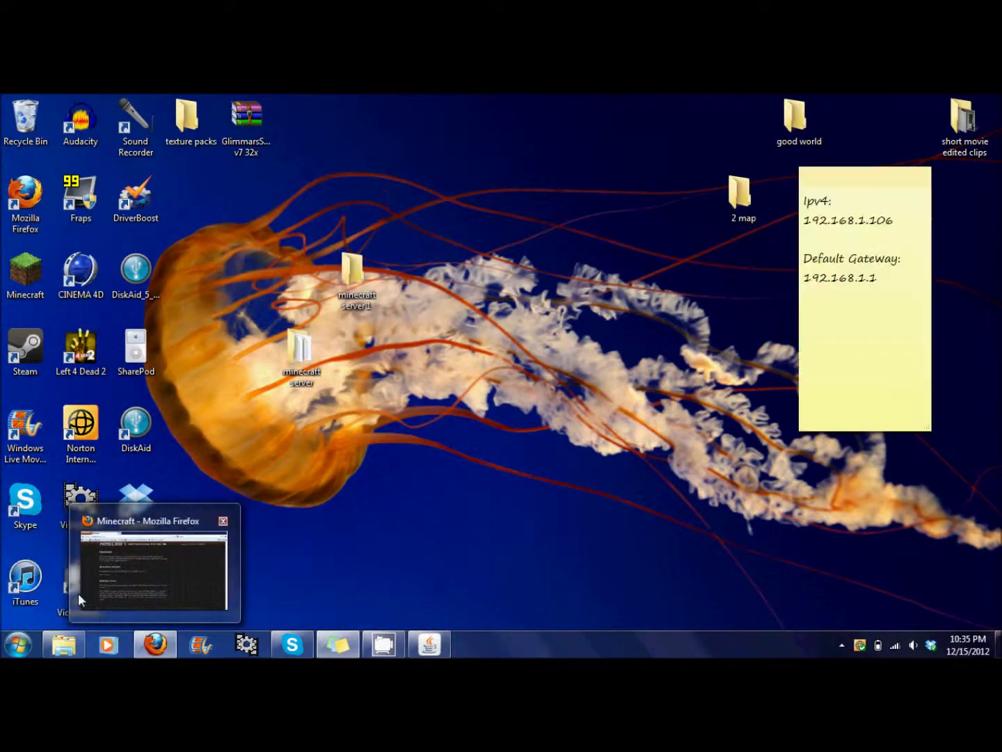
{"action": "left_click", "coordinate": [78, 592]}
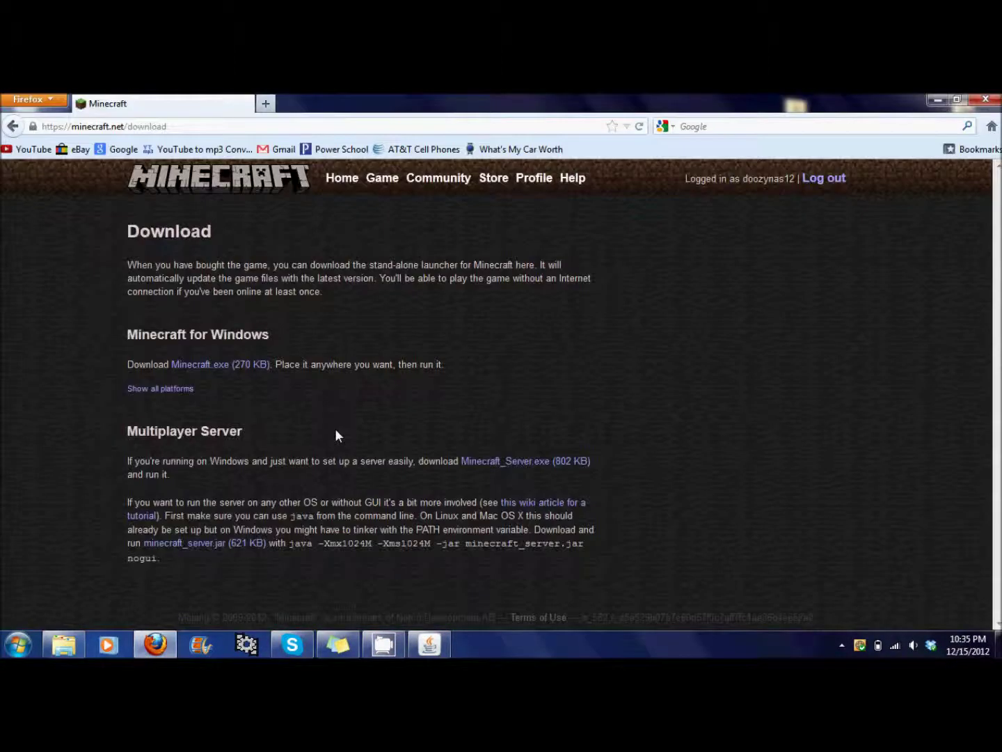
{"action": "left_click", "coordinate": [265, 103]}
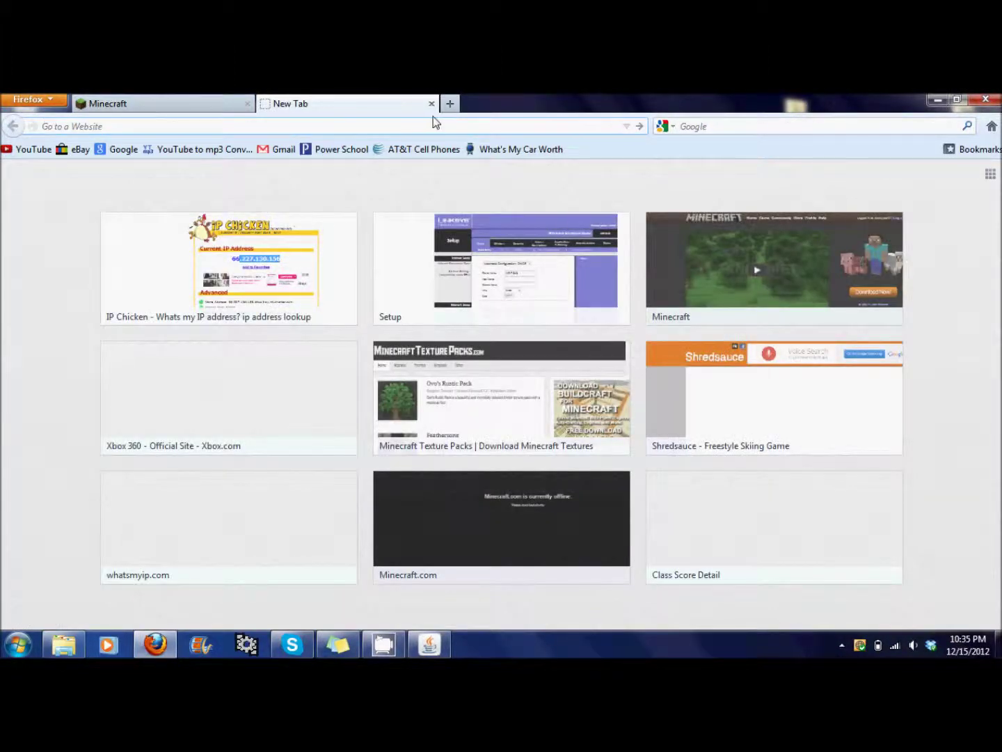
{"action": "type", "text": "192.16"}
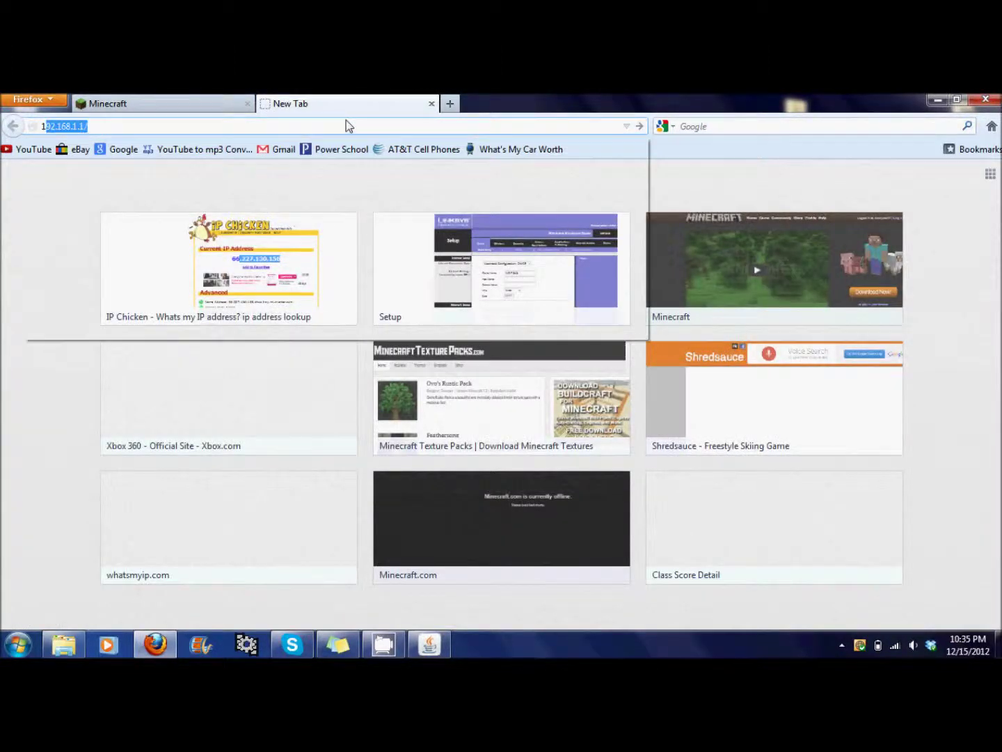
{"action": "type", "text": "8.1"}
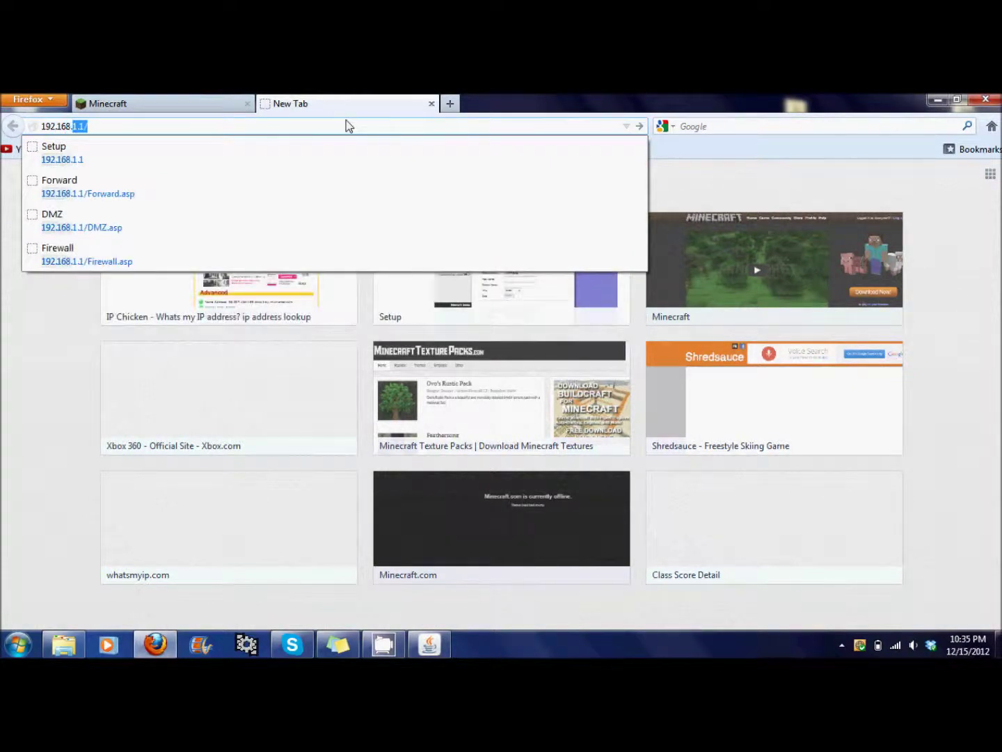
{"action": "type", "text": ".1"}
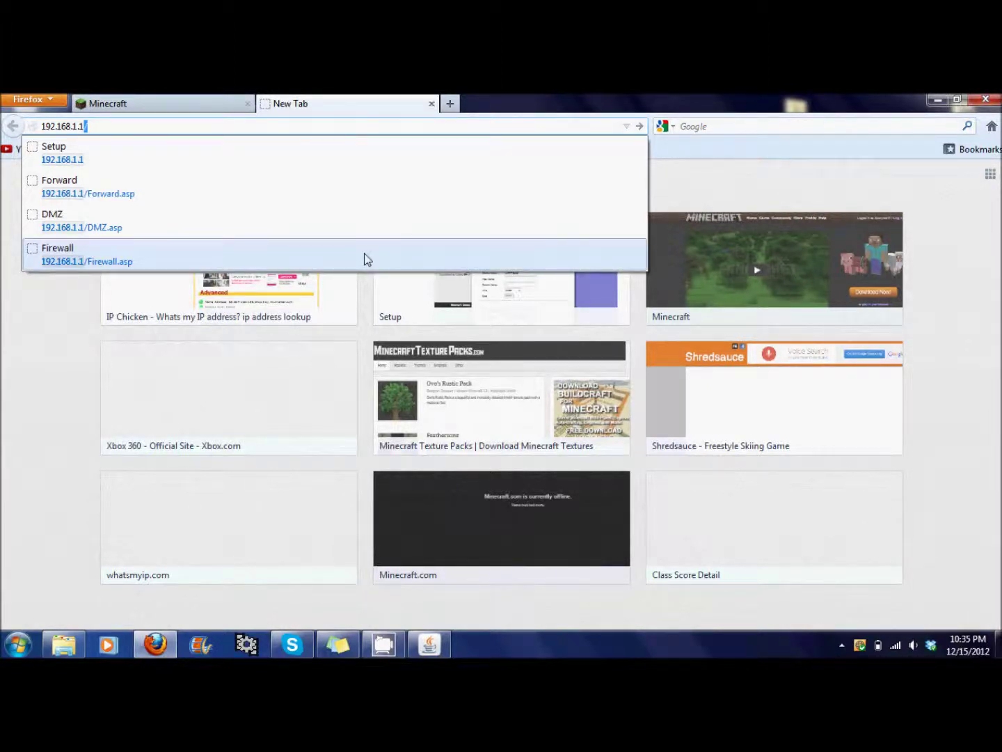
{"action": "left_click", "coordinate": [339, 644]}
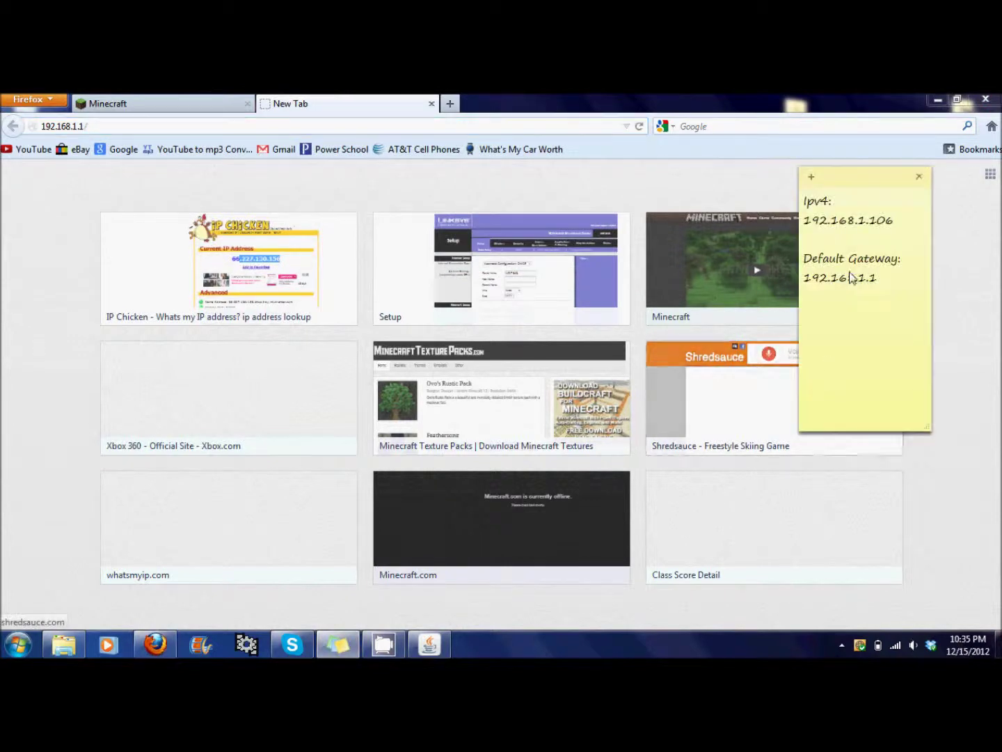
{"action": "left_click", "coordinate": [401, 123]}
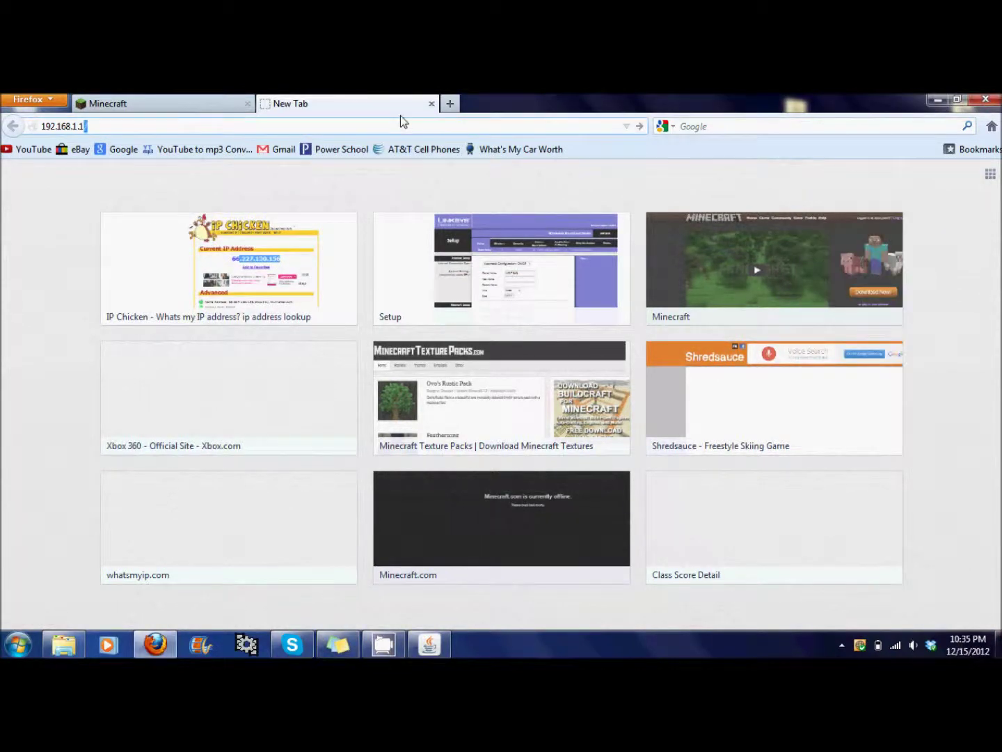
{"action": "key", "text": "Down"}
{"action": "key", "text": "Return"}
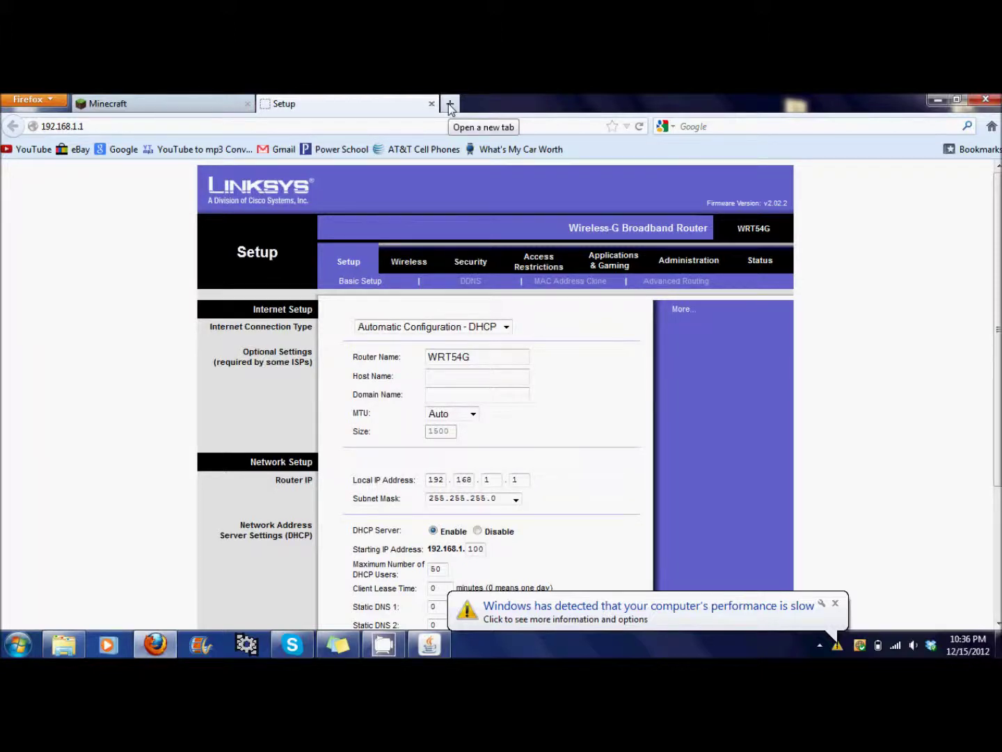
Open portforward.com's guide list for the Linksys WRT54G in a new tab and look through its program list
{"action": "left_click", "coordinate": [449, 104]}
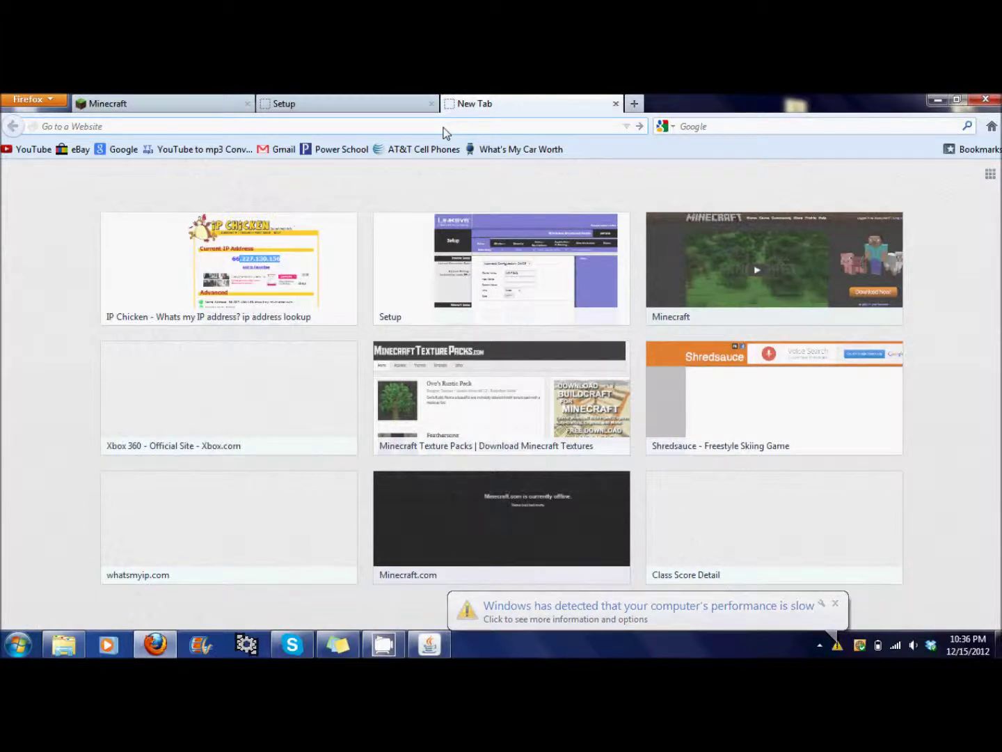
{"action": "type", "text": "op"}
{"action": "key", "text": "BackSpace"}
{"action": "key", "text": "BackSpace"}
{"action": "type", "text": "portforward.com/"}
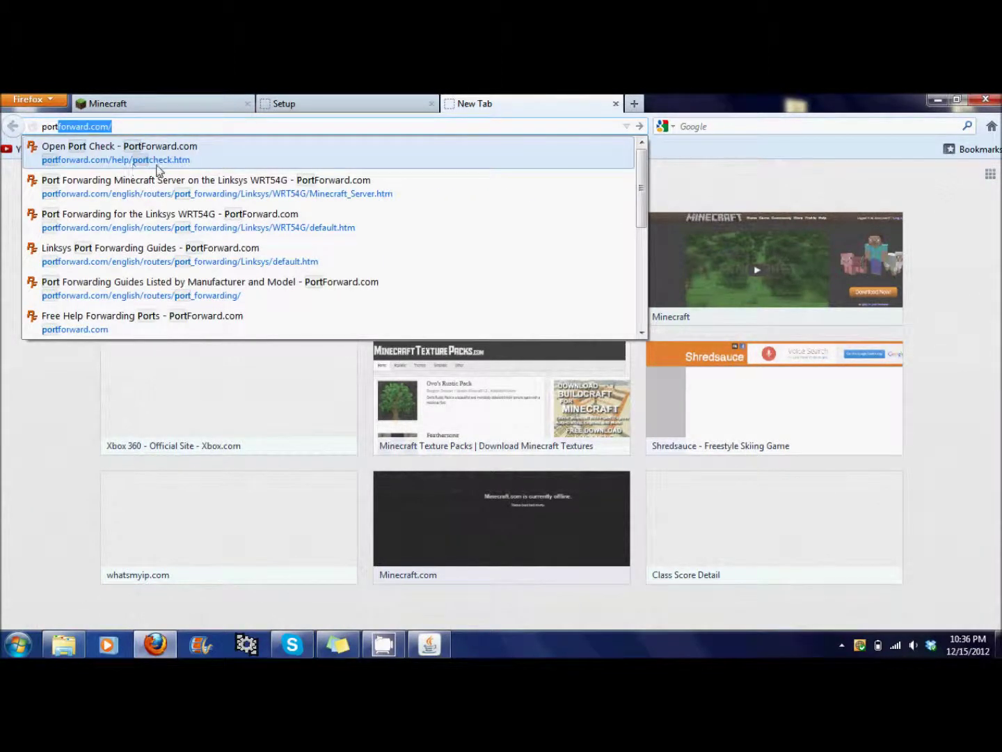
{"action": "left_click", "coordinate": [169, 224]}
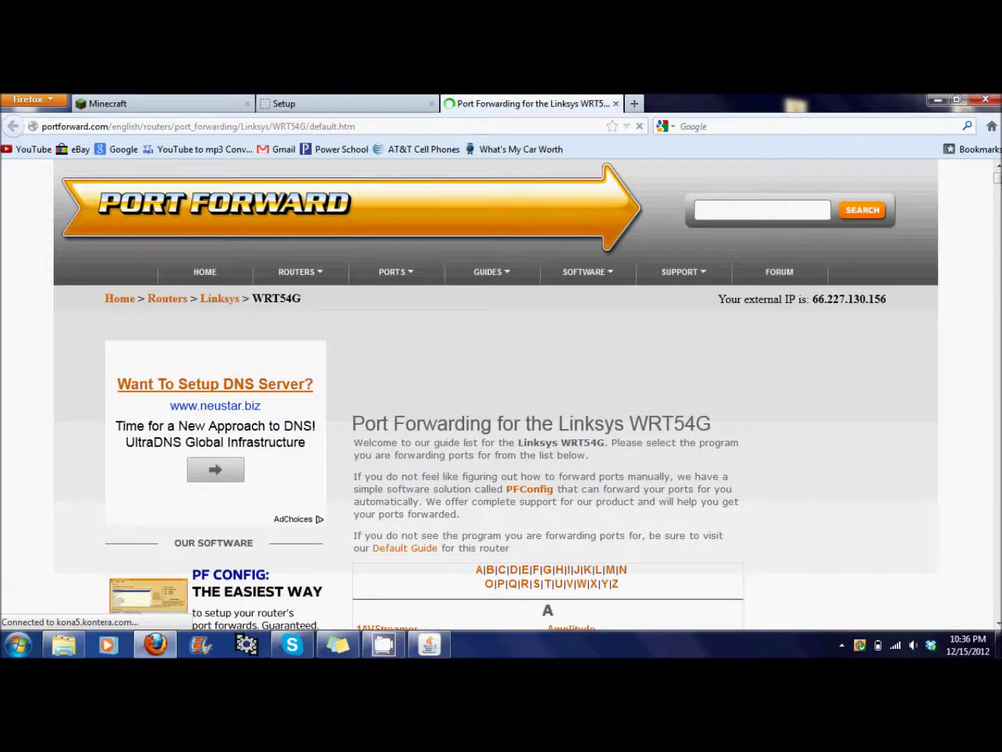
{"action": "scroll", "coordinate": [501, 390], "scroll_direction": "down", "scroll_amount": 15}
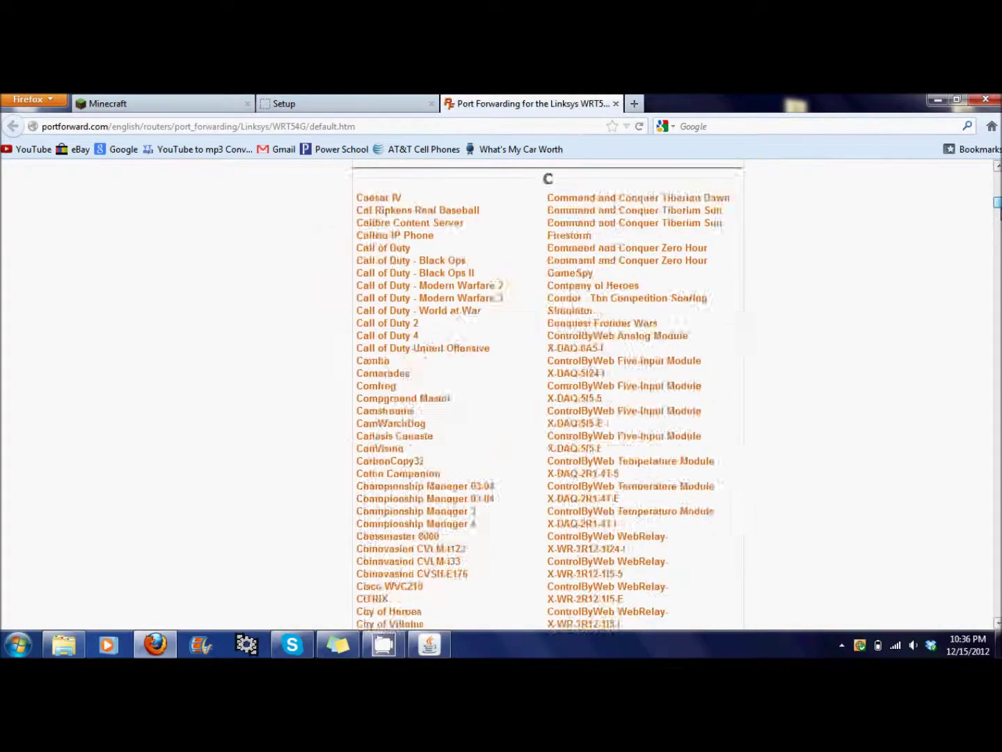
{"action": "scroll", "coordinate": [595, 354], "scroll_direction": "up", "scroll_amount": 20}
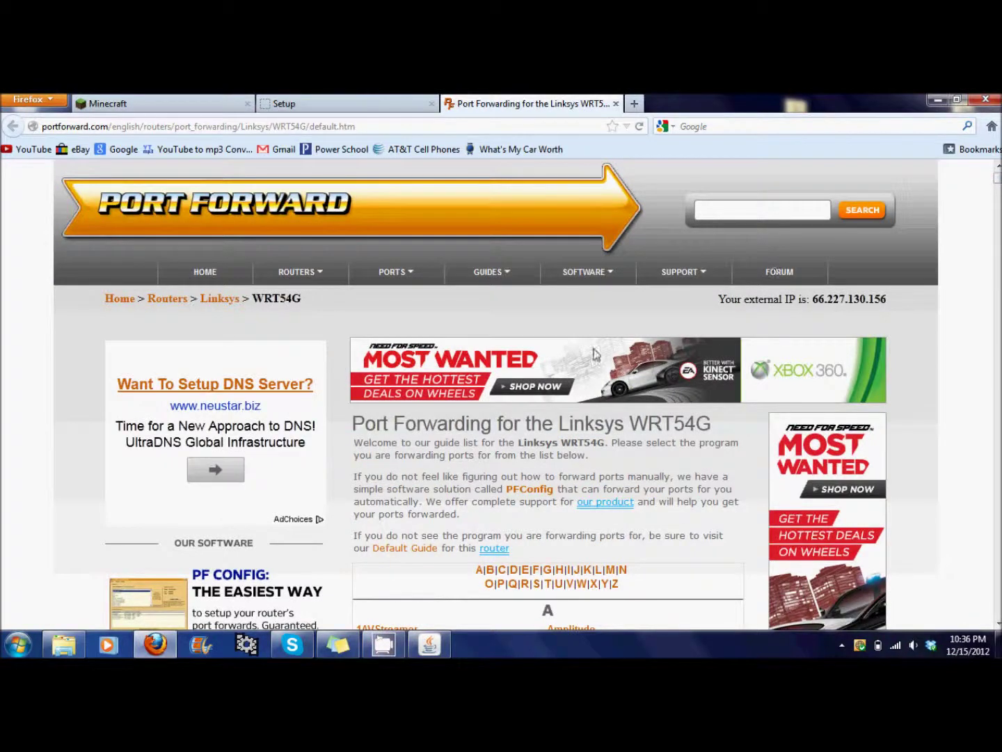
{"action": "mouse_move", "coordinate": [358, 291]}
Open the router's Applications & Gaming page, check the first entry's application name and port 25565, and select Both as its protocol
{"action": "left_click", "coordinate": [362, 104]}
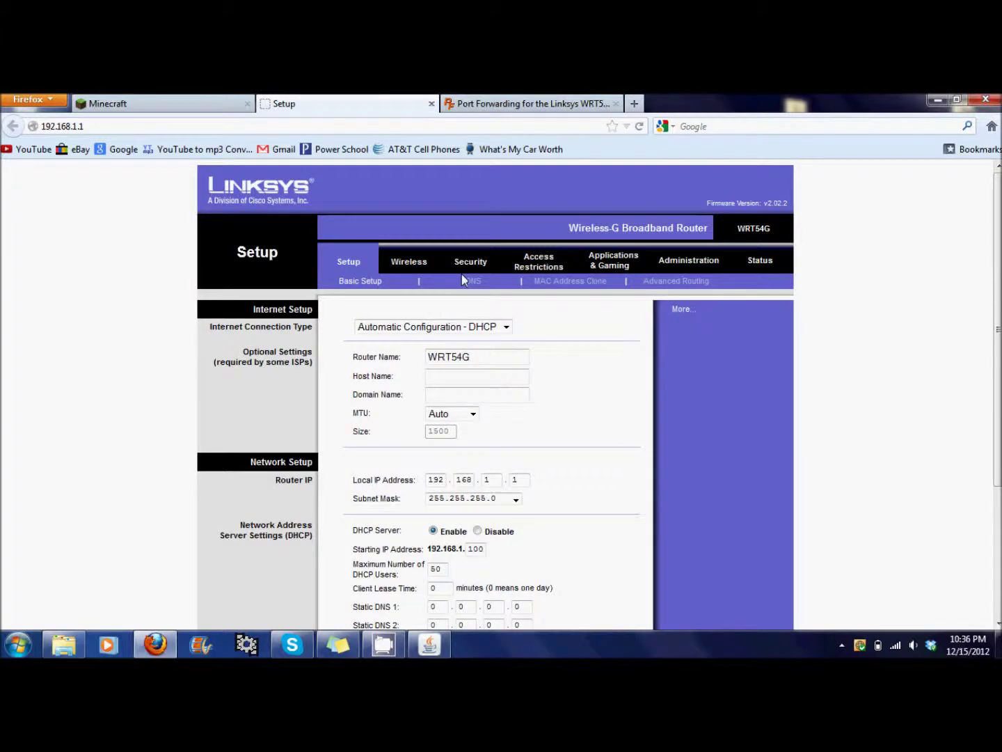
{"action": "left_click", "coordinate": [602, 270]}
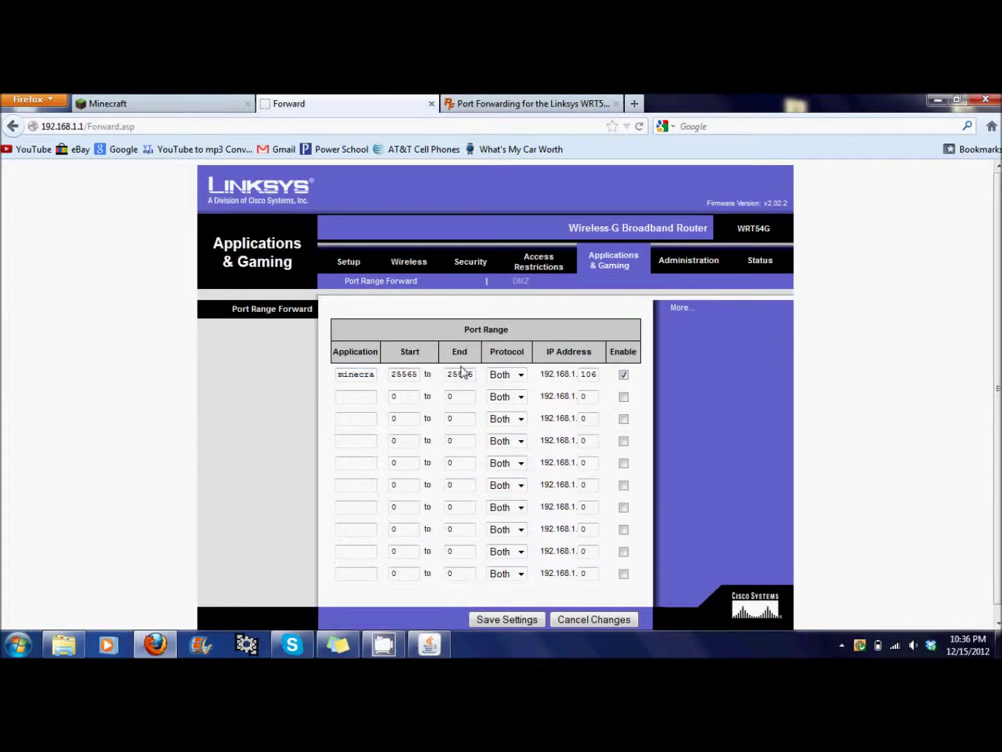
{"action": "left_click", "coordinate": [359, 376]}
{"action": "left_click", "coordinate": [361, 378]}
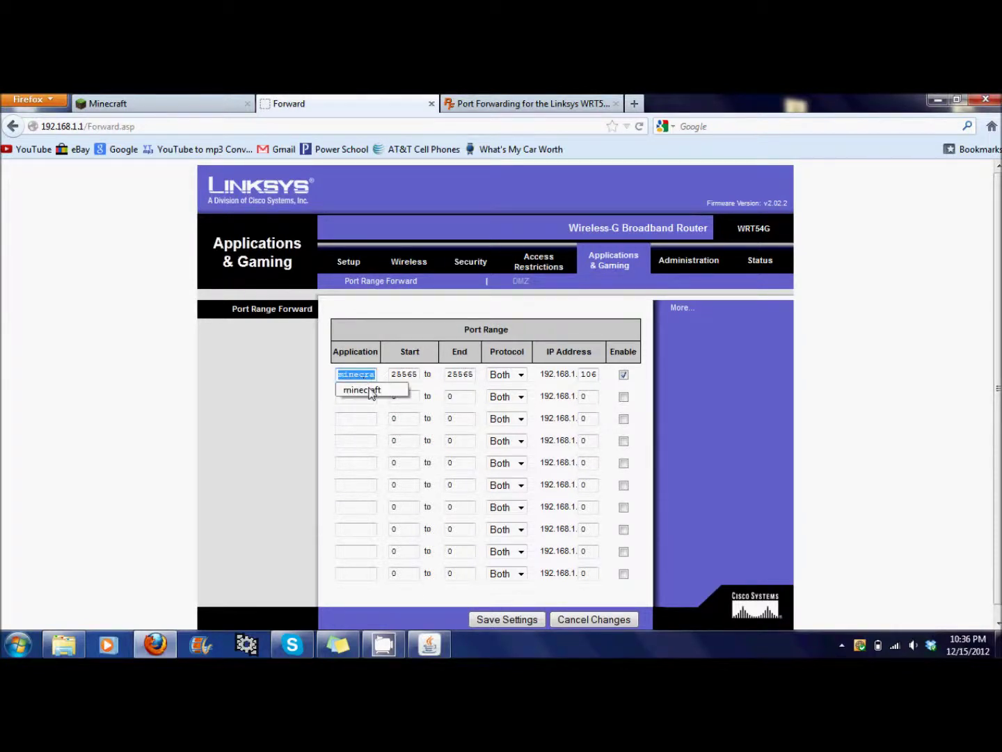
{"action": "left_click", "coordinate": [367, 402]}
{"action": "left_click", "coordinate": [403, 376]}
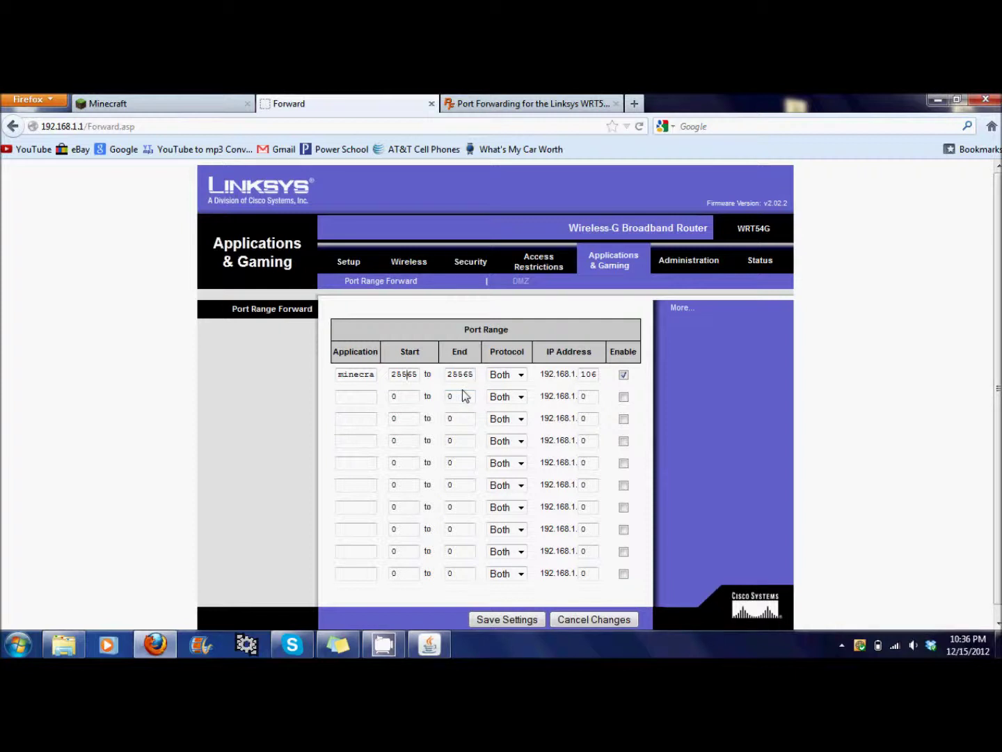
{"action": "left_click", "coordinate": [520, 374]}
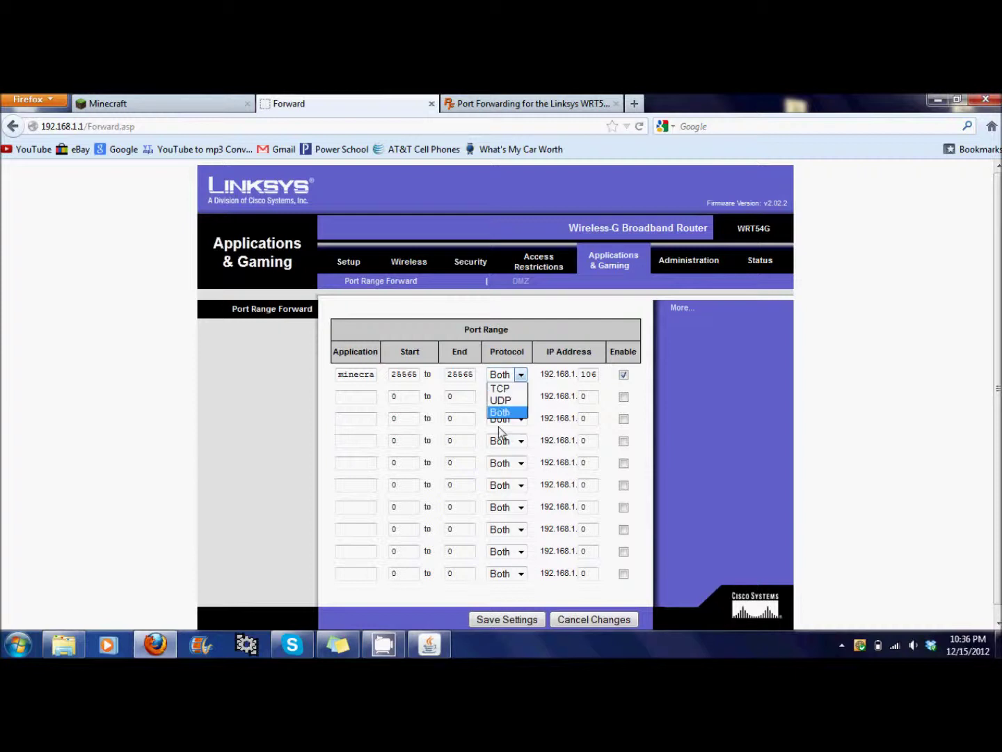
{"action": "left_click", "coordinate": [508, 413]}
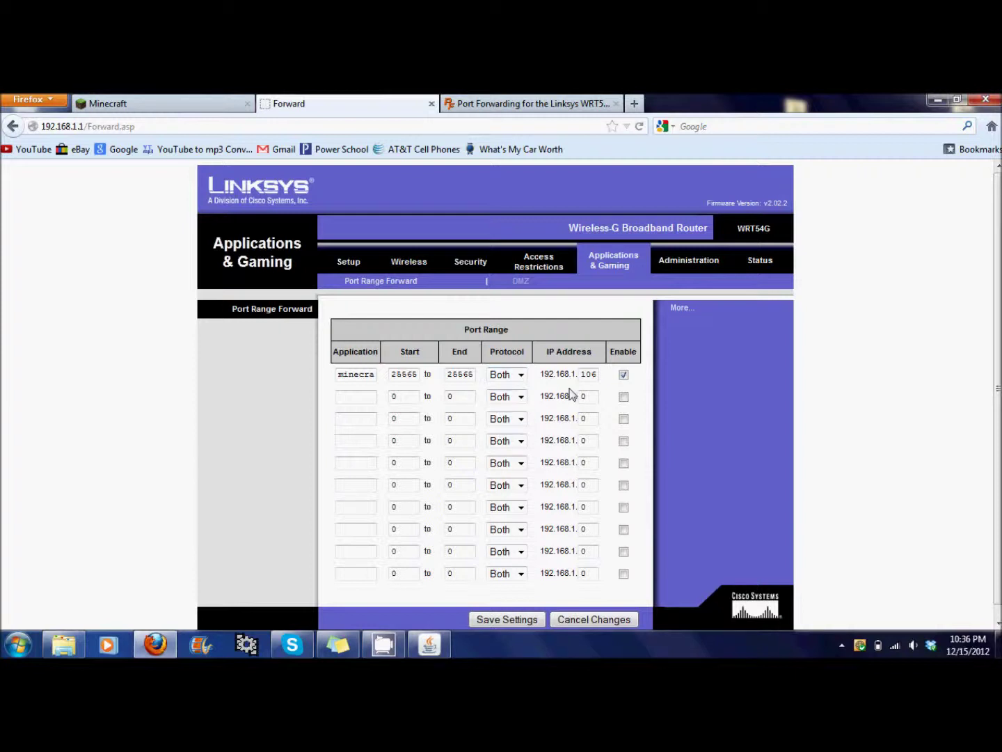
Check the port forwarding entry's IP ending 106 against the sticky note's IPv4 address, and save the router settings
{"action": "left_click", "coordinate": [336, 642]}
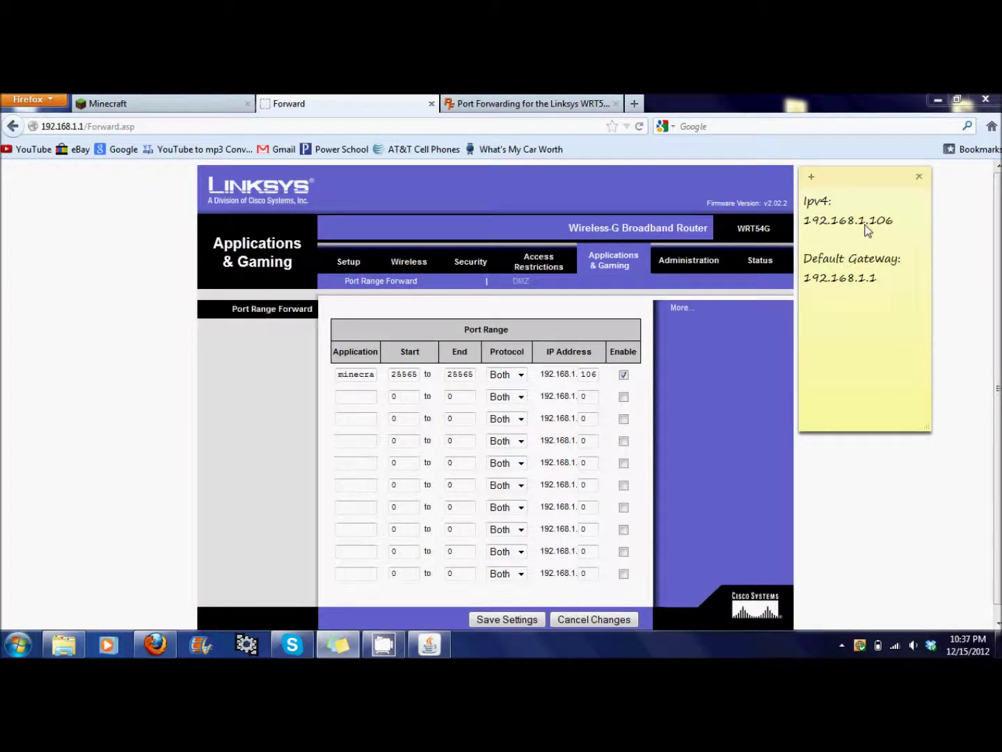
{"action": "left_click_drag", "start_coordinate": [862, 224], "coordinate": [805, 229]}
{"action": "left_click_drag", "start_coordinate": [866, 223], "coordinate": [804, 229]}
{"action": "left_click", "coordinate": [823, 243]}
{"action": "left_click_drag", "start_coordinate": [887, 224], "coordinate": [870, 222]}
{"action": "left_click", "coordinate": [592, 376]}
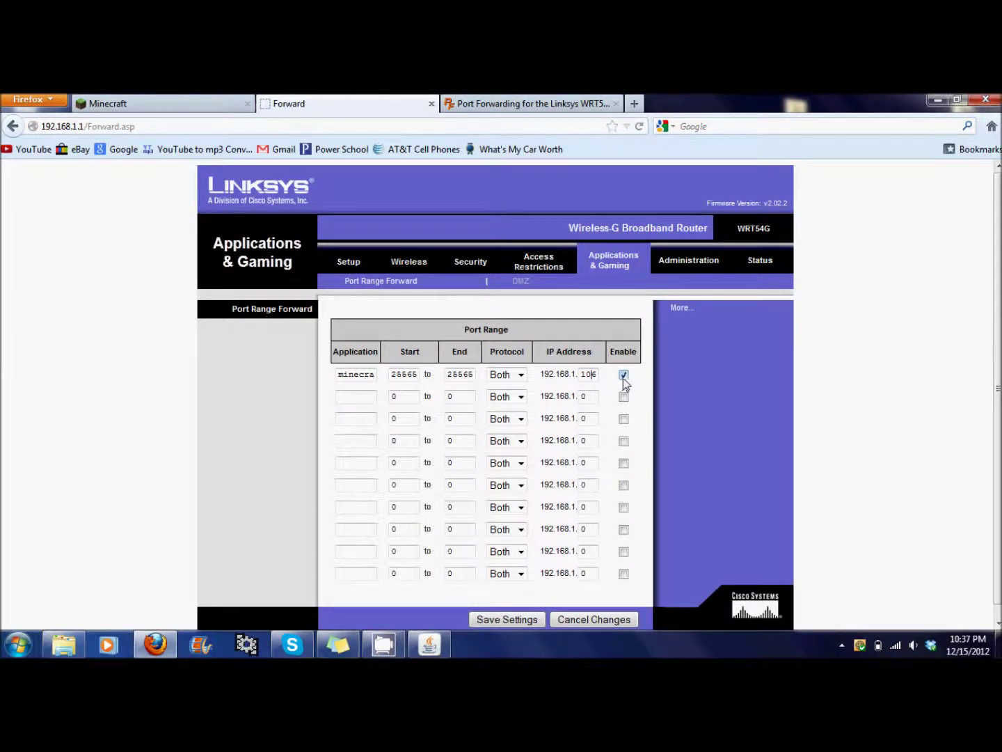
{"action": "left_click", "coordinate": [481, 618]}
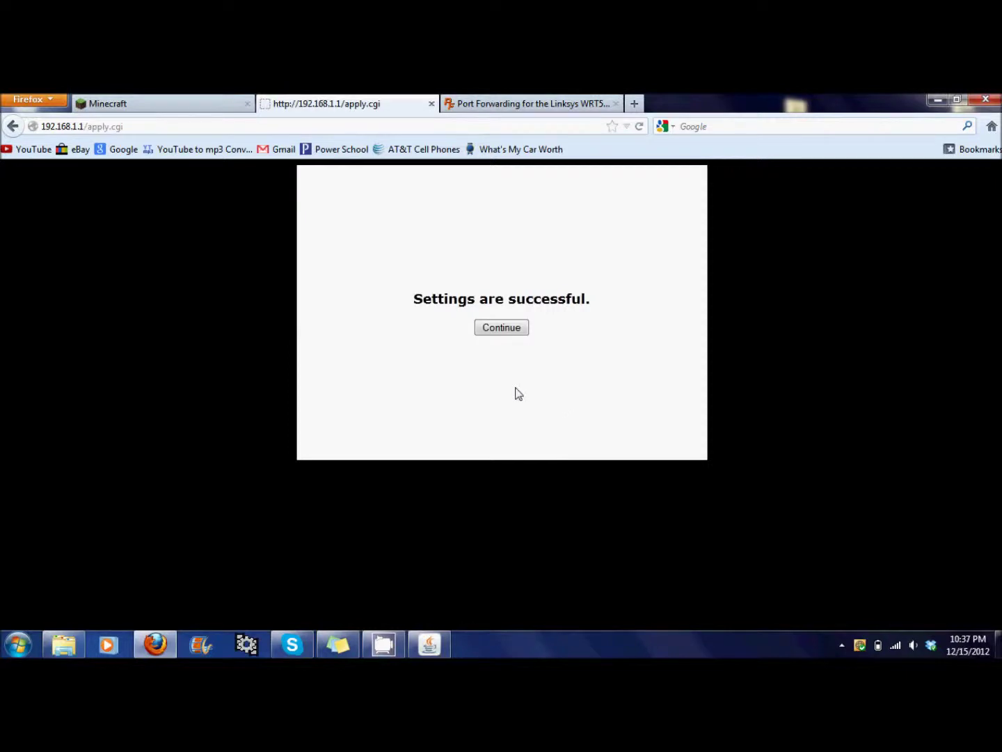
{"action": "left_click", "coordinate": [502, 333]}
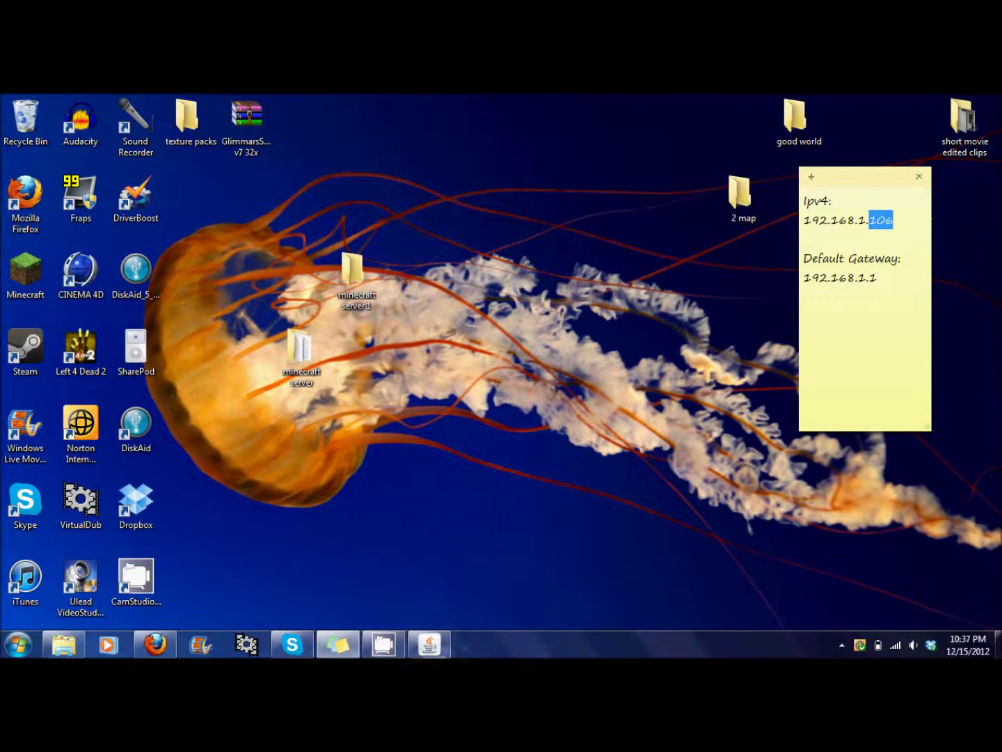
Bring up the Minecraft server window, launch Minecraft with the remembered login, and open the maximized game's multiplayer list
{"action": "left_click", "coordinate": [429, 644]}
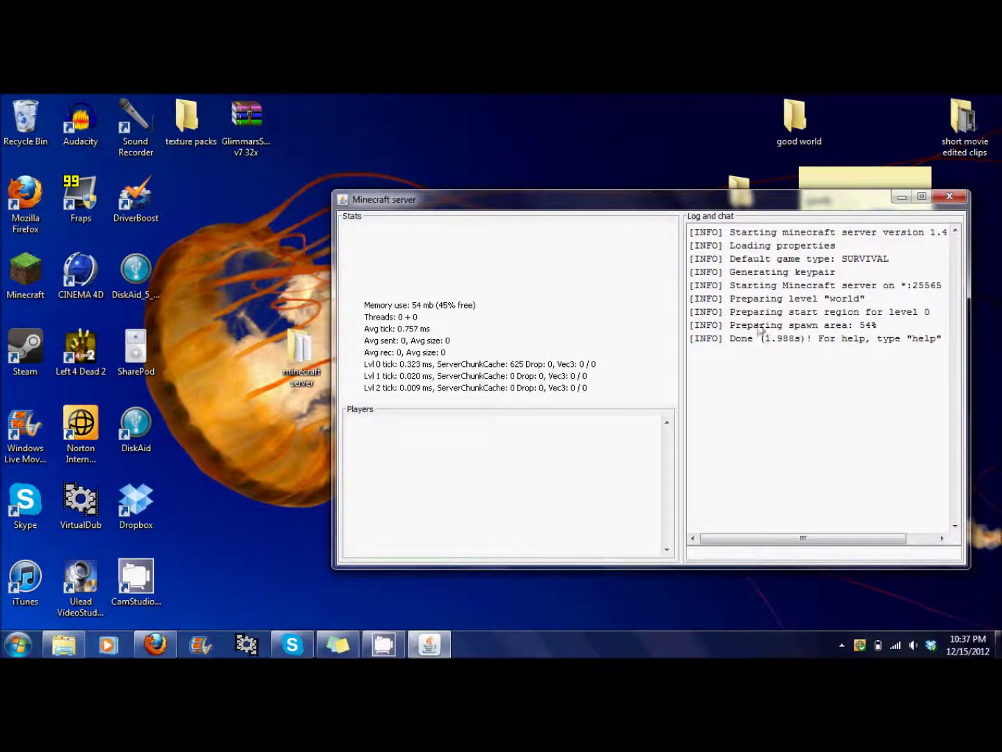
{"action": "left_click", "coordinate": [25, 272]}
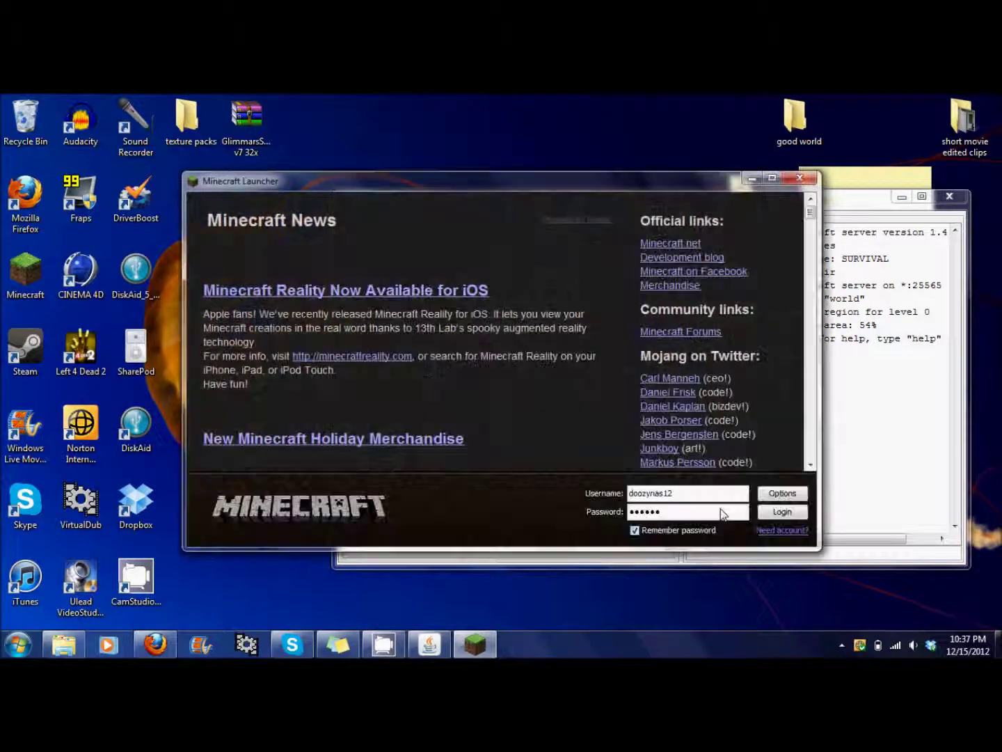
{"action": "left_click", "coordinate": [771, 514]}
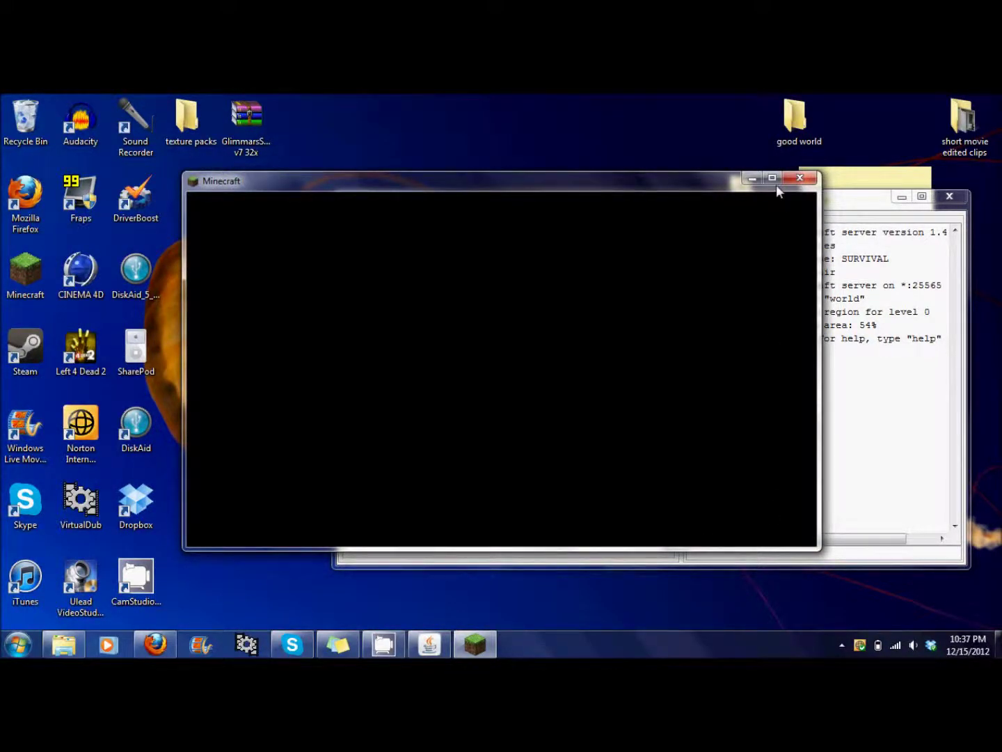
{"action": "left_click", "coordinate": [774, 176]}
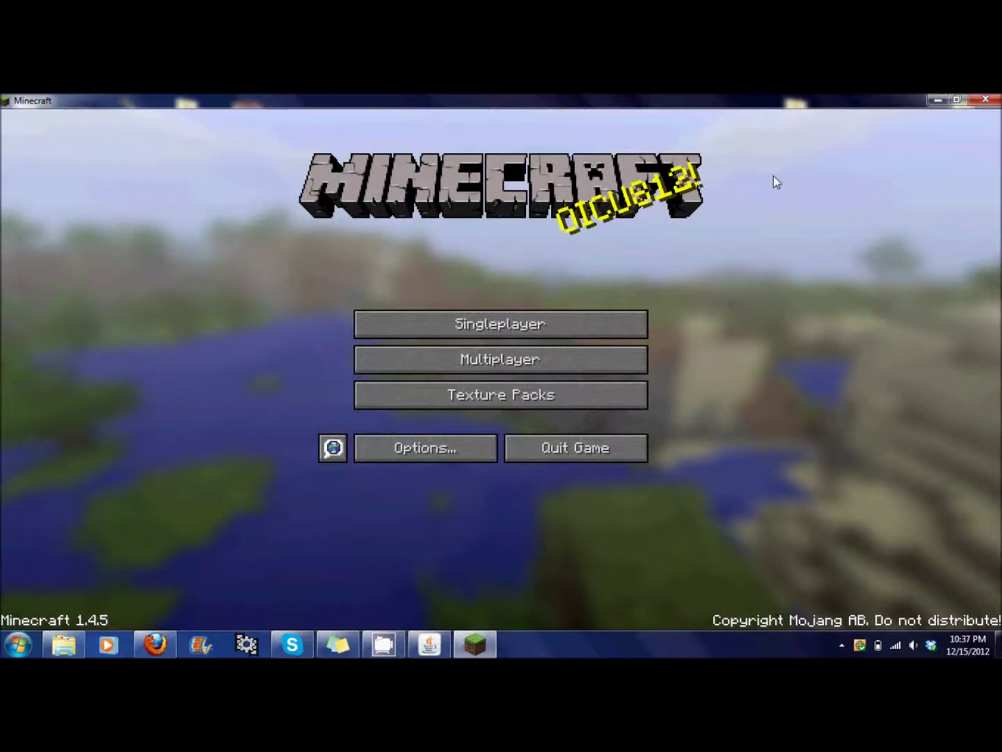
{"action": "left_click", "coordinate": [512, 364]}
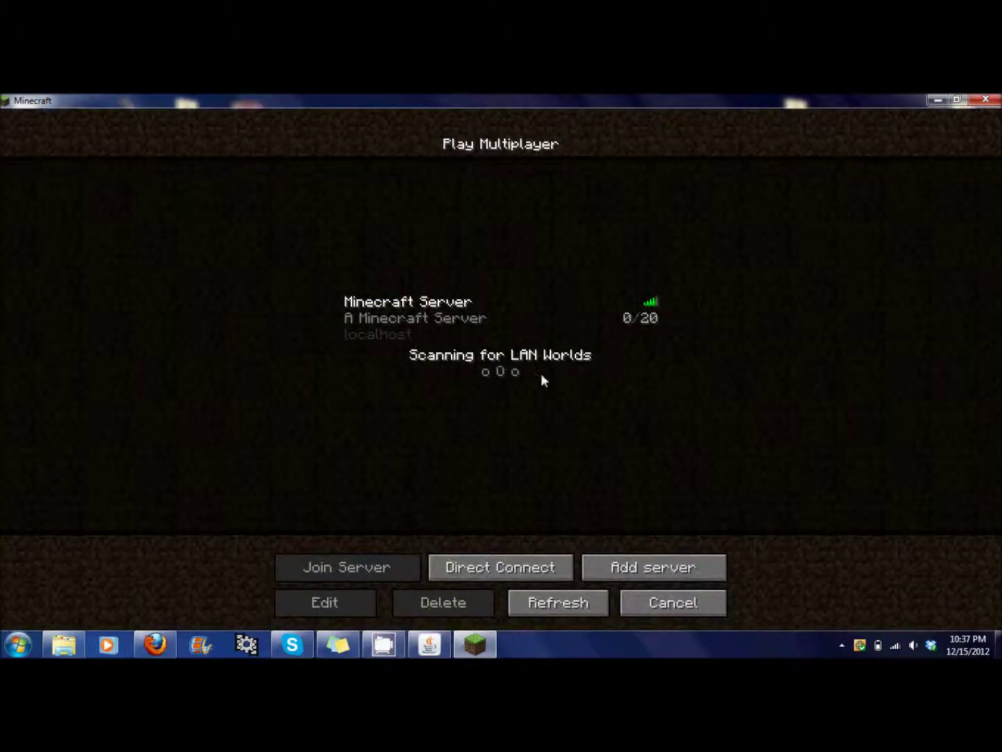
Delete the saved localhost entry named Minecraft Server from the multiplayer list
{"action": "left_click", "coordinate": [556, 327]}
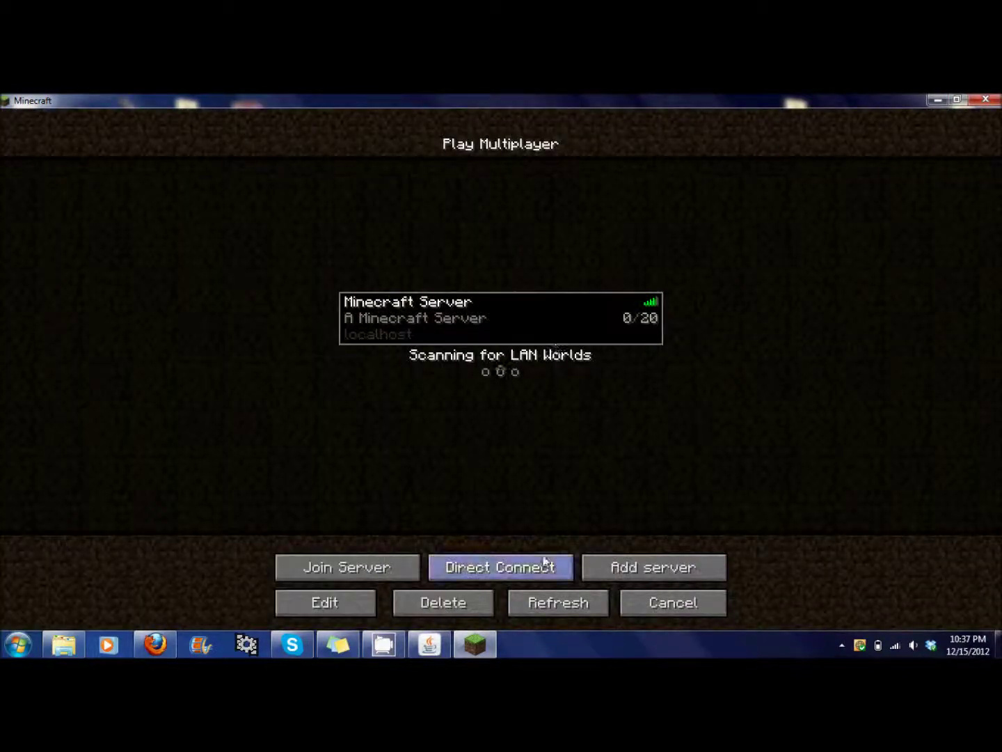
{"action": "left_click", "coordinate": [483, 605]}
{"action": "left_click", "coordinate": [422, 360]}
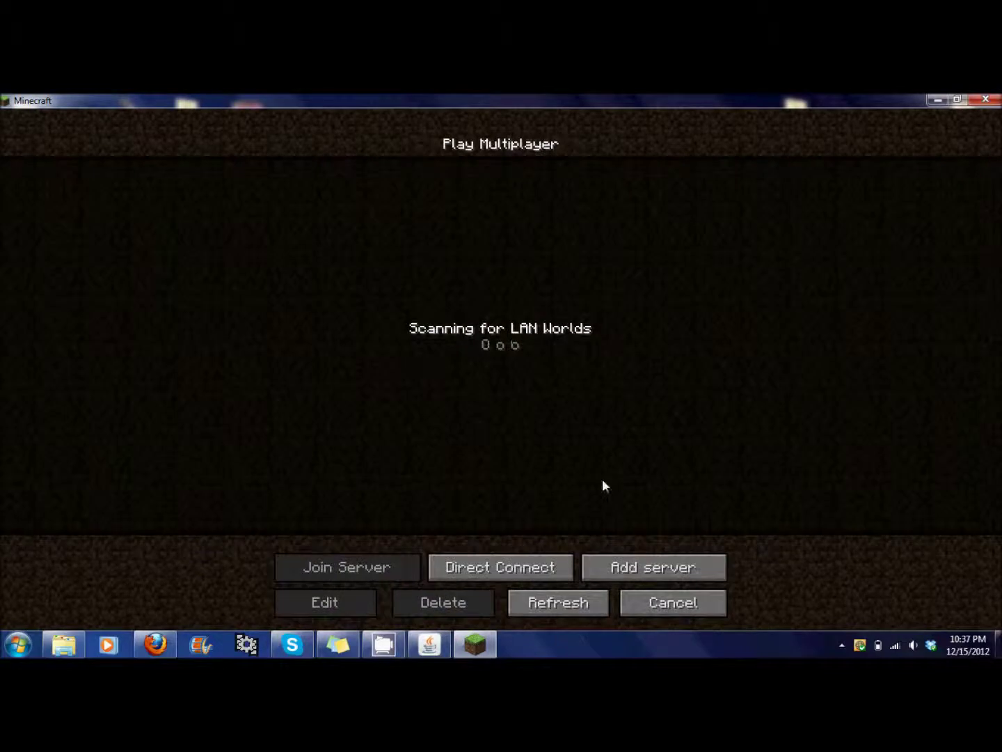
Add a multiplayer server entry named Minecraft Server with the server address localhost
{"action": "left_click", "coordinate": [609, 566]}
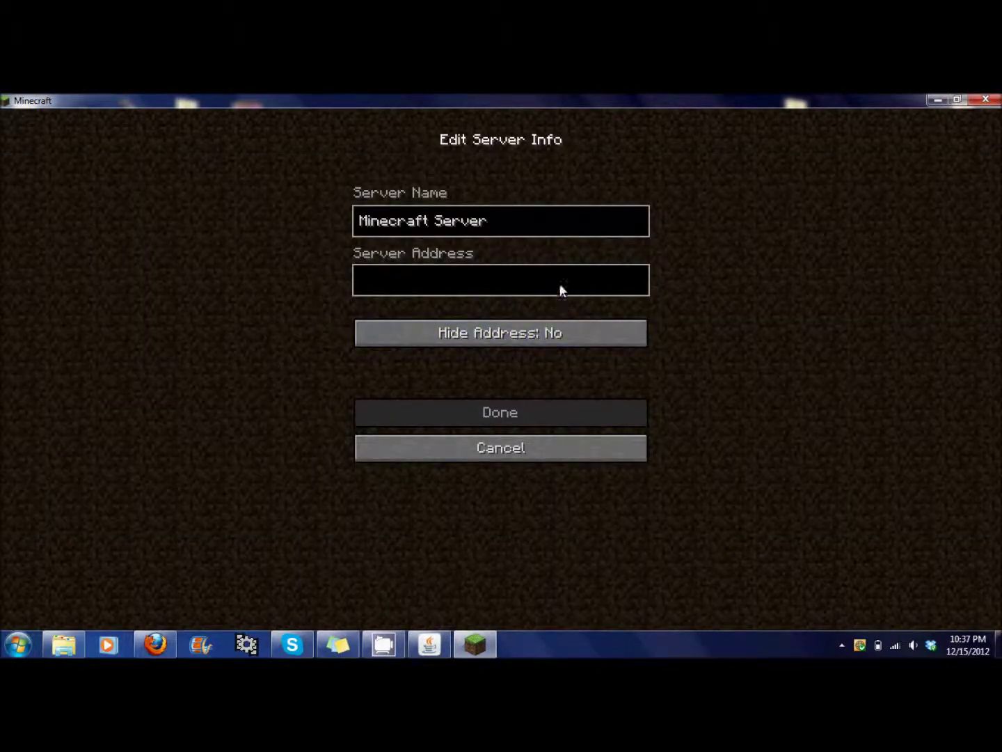
{"action": "left_click", "coordinate": [496, 448]}
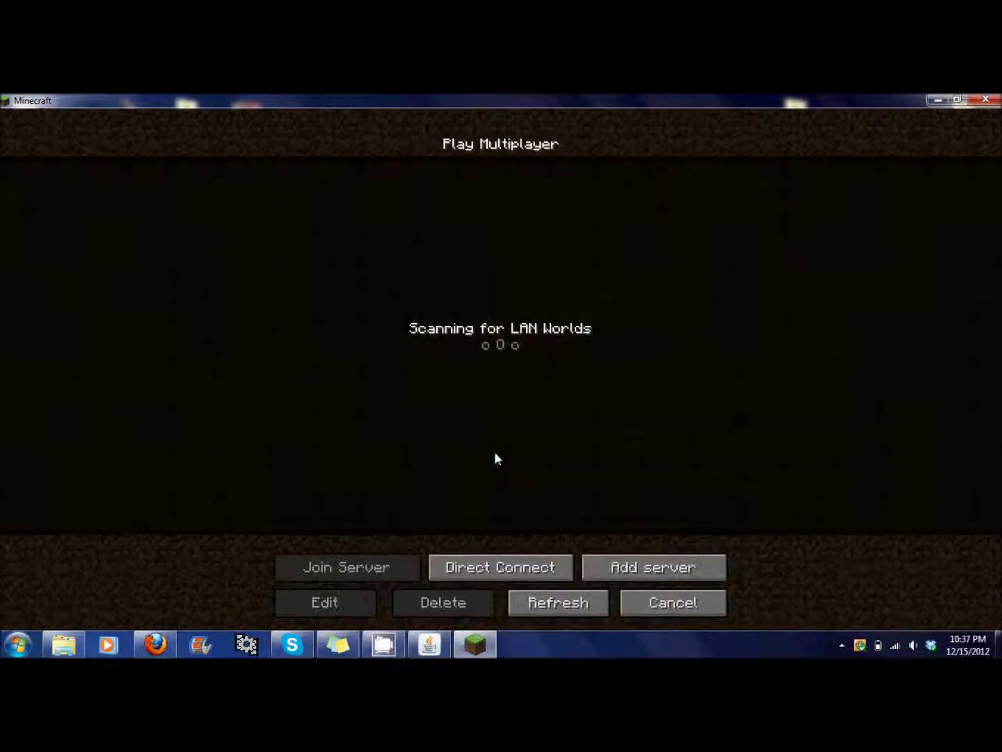
{"action": "left_click", "coordinate": [636, 565]}
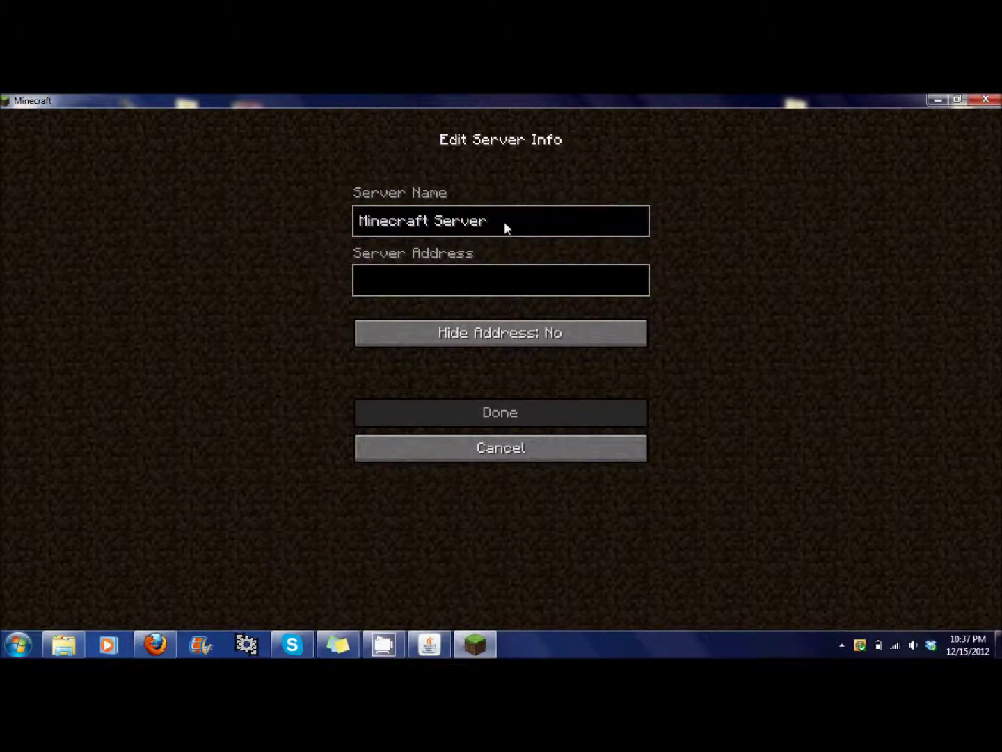
{"action": "left_click", "coordinate": [445, 279]}
{"action": "type", "text": "localhost"}
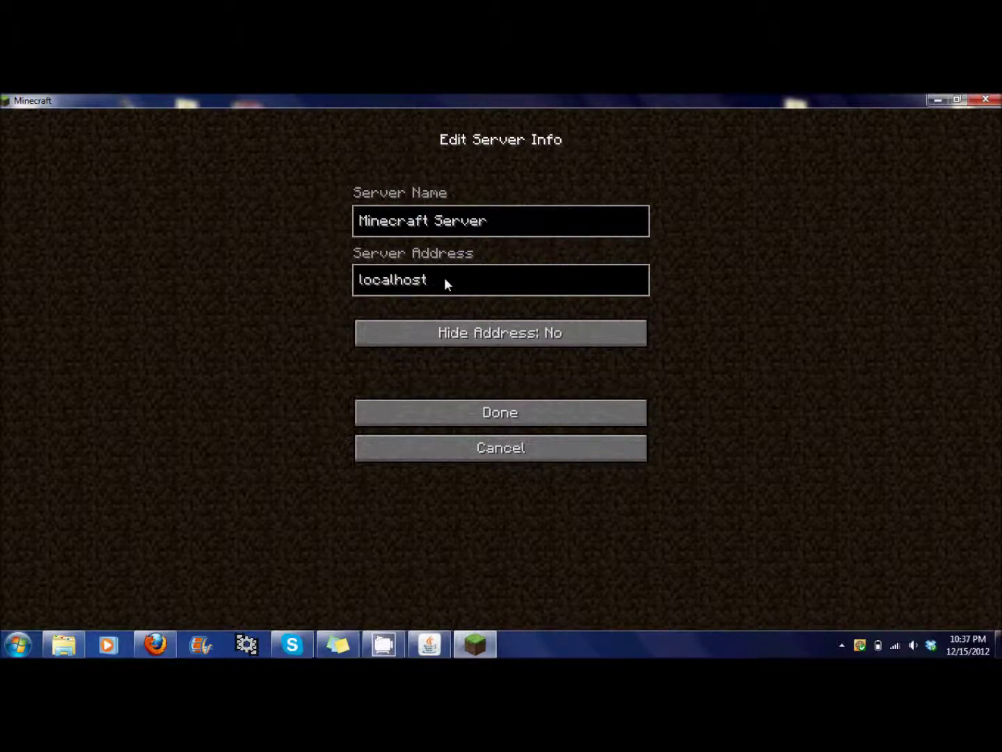
{"action": "left_click", "coordinate": [441, 407]}
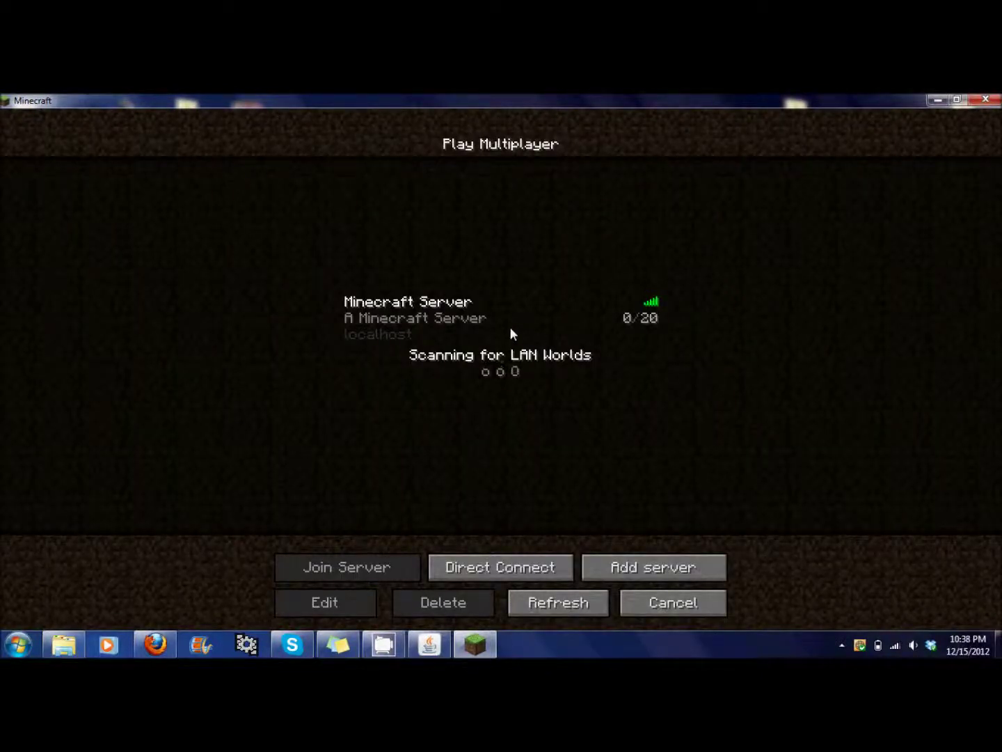
Join the localhost server from the multiplayer list, and disconnect back to the title screen
{"action": "double_click", "coordinate": [430, 319]}
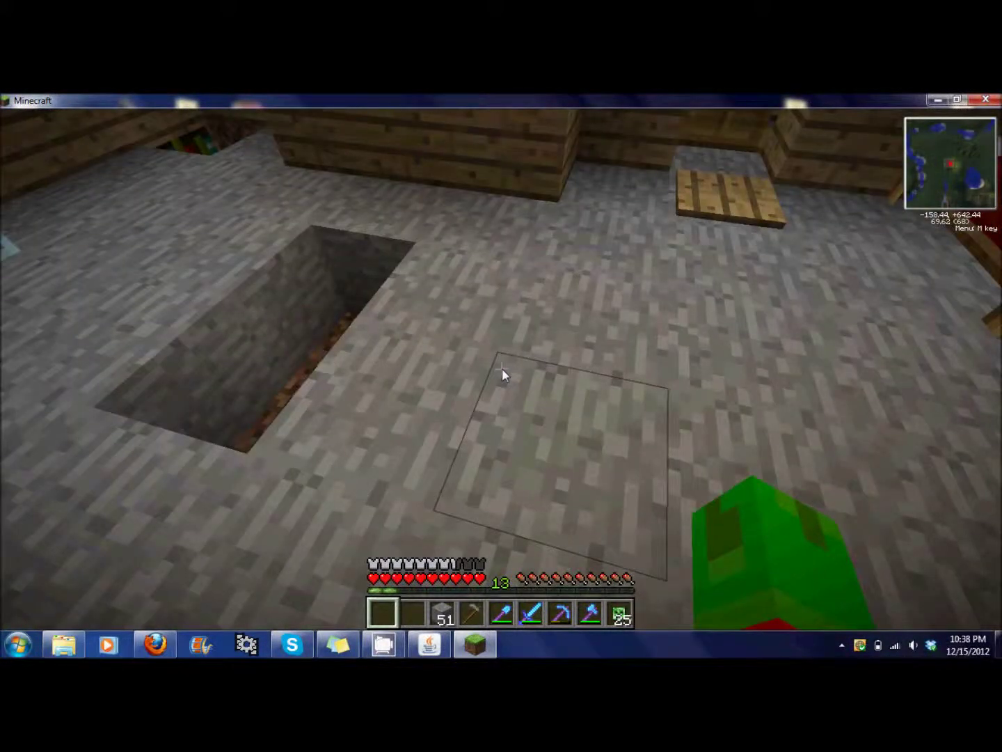
{"action": "key", "text": "Escape"}
{"action": "left_click", "coordinate": [485, 405]}
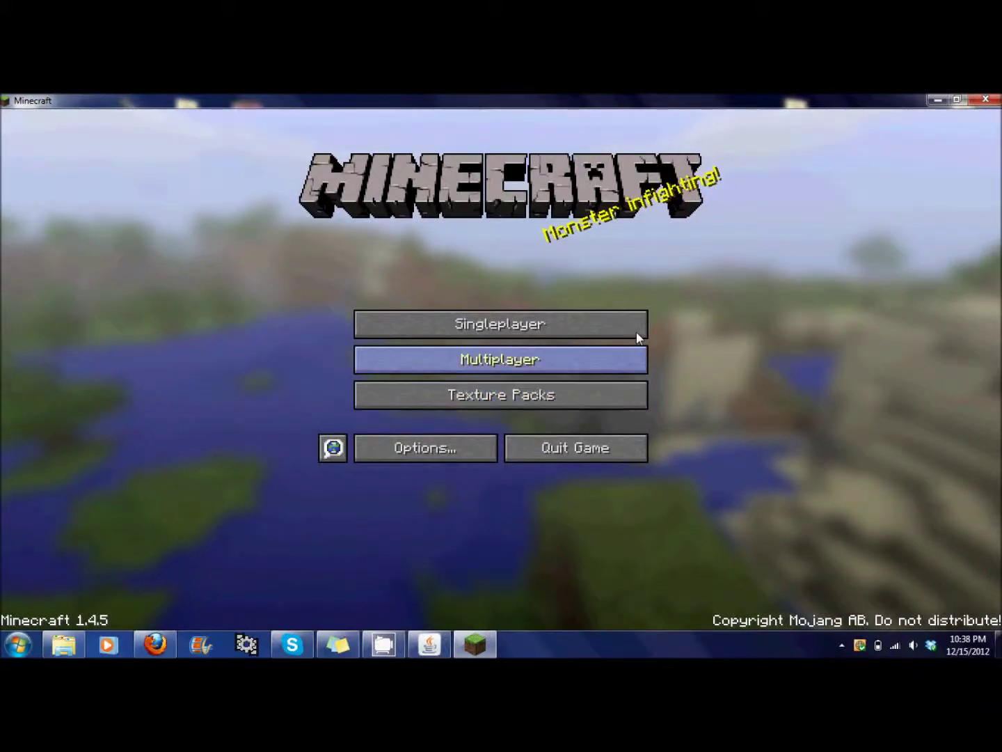
Minimize the game, switch to Firefox, close the Minecraft and port forwarding guide tabs, and load ipchicken.com
{"action": "left_click", "coordinate": [937, 100]}
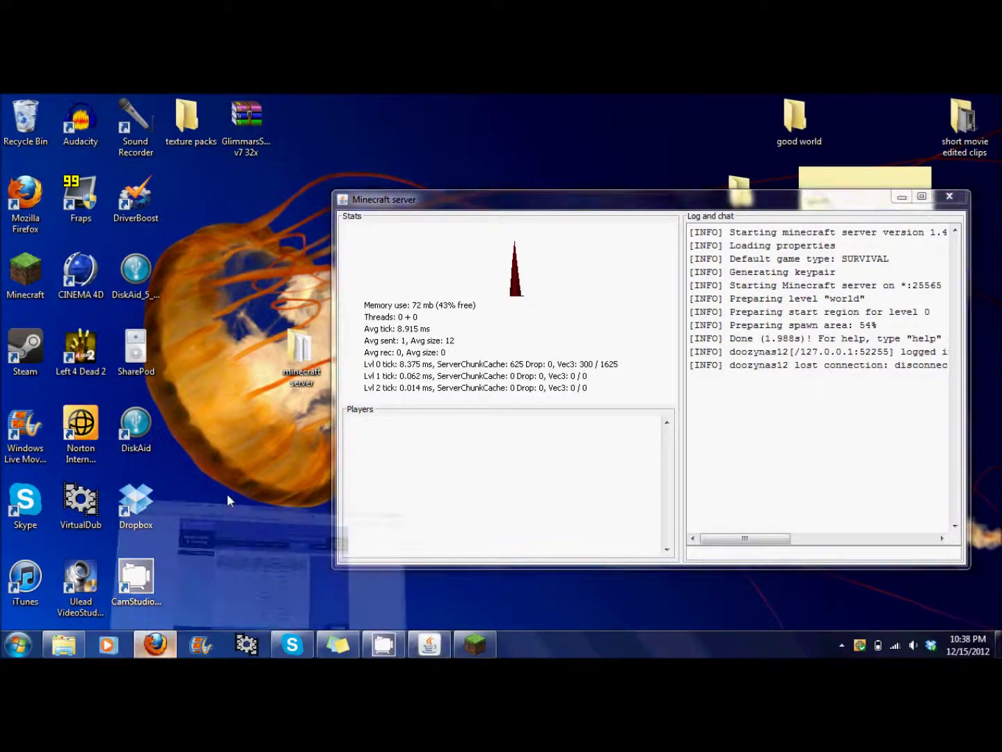
{"action": "left_click", "coordinate": [227, 494]}
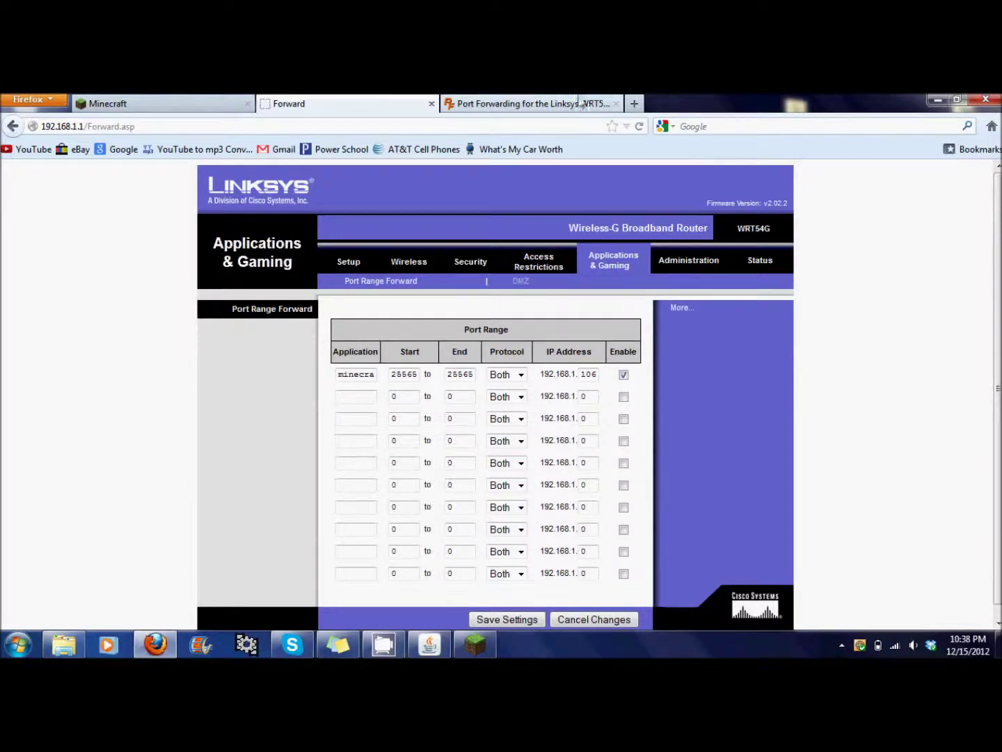
{"action": "left_click", "coordinate": [616, 104]}
{"action": "left_click", "coordinate": [248, 104]}
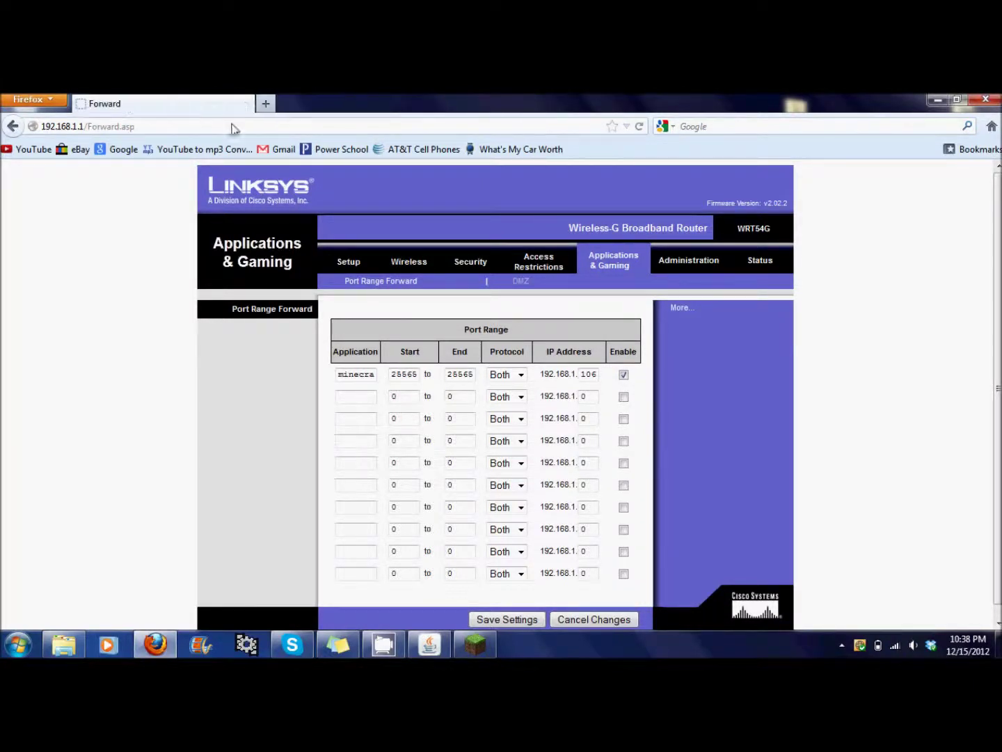
{"action": "left_click", "coordinate": [232, 130]}
{"action": "key", "text": "BackSpace"}
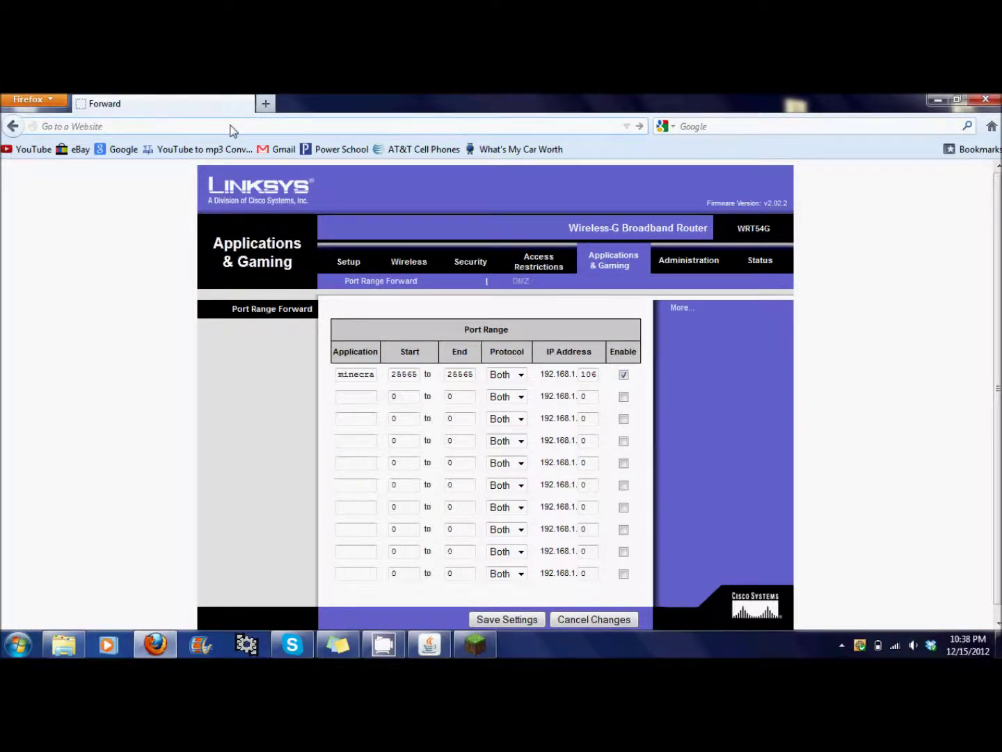
{"action": "type", "text": "ipchicken.com"}
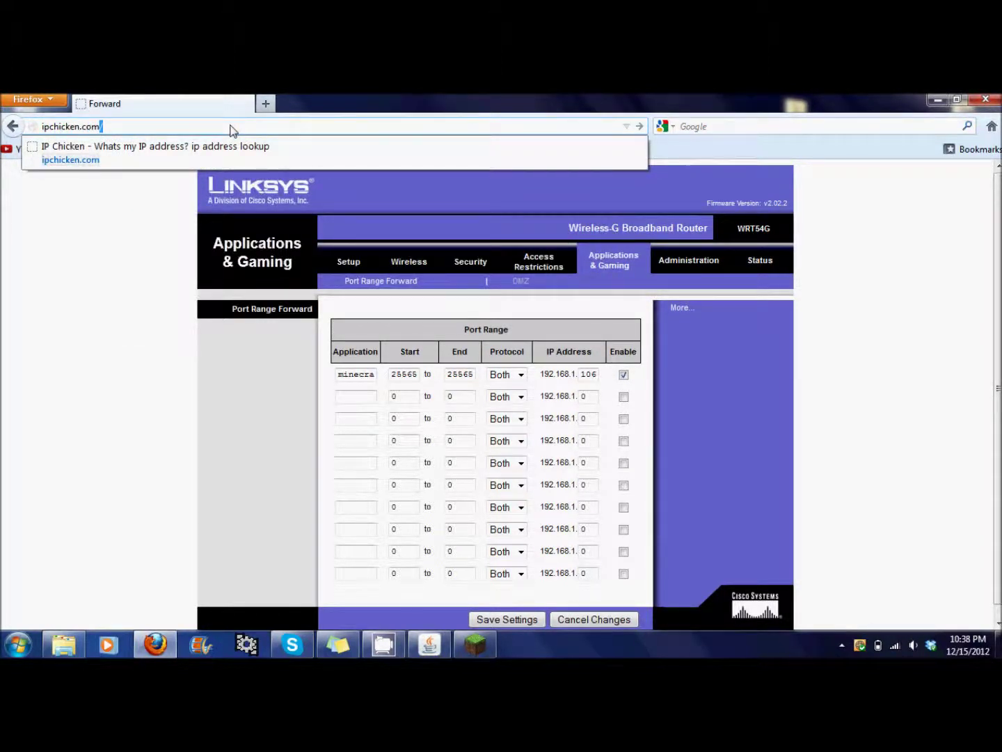
{"action": "key", "text": "Return"}
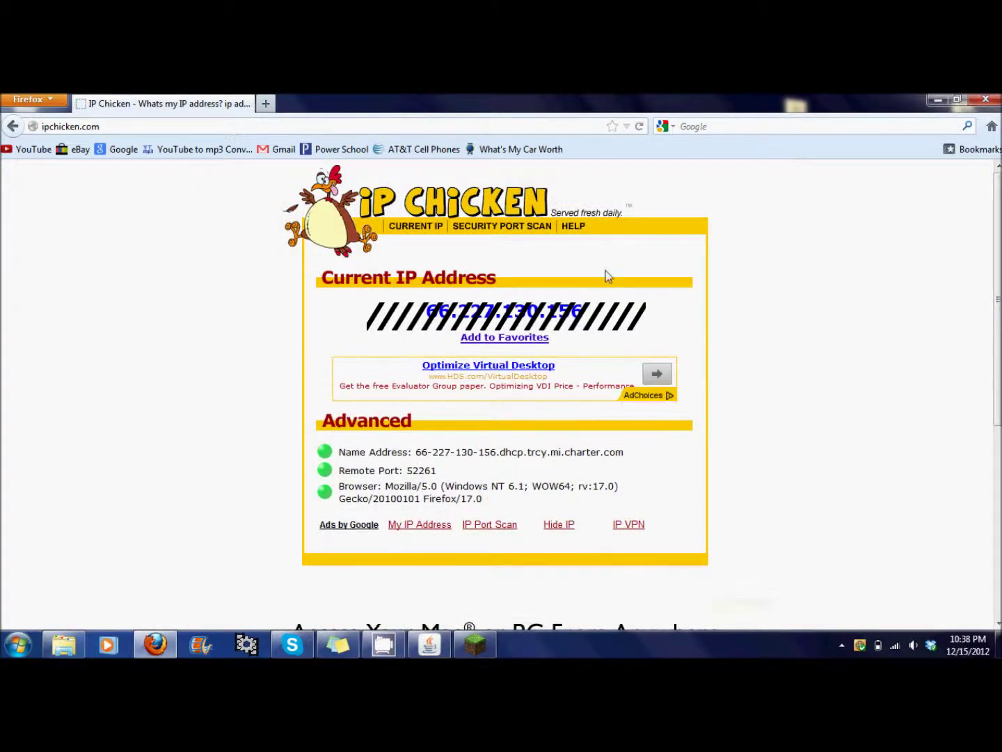
Highlight the public IP address under Current IP Address to examine it
{"action": "left_click_drag", "start_coordinate": [592, 316], "coordinate": [439, 327]}
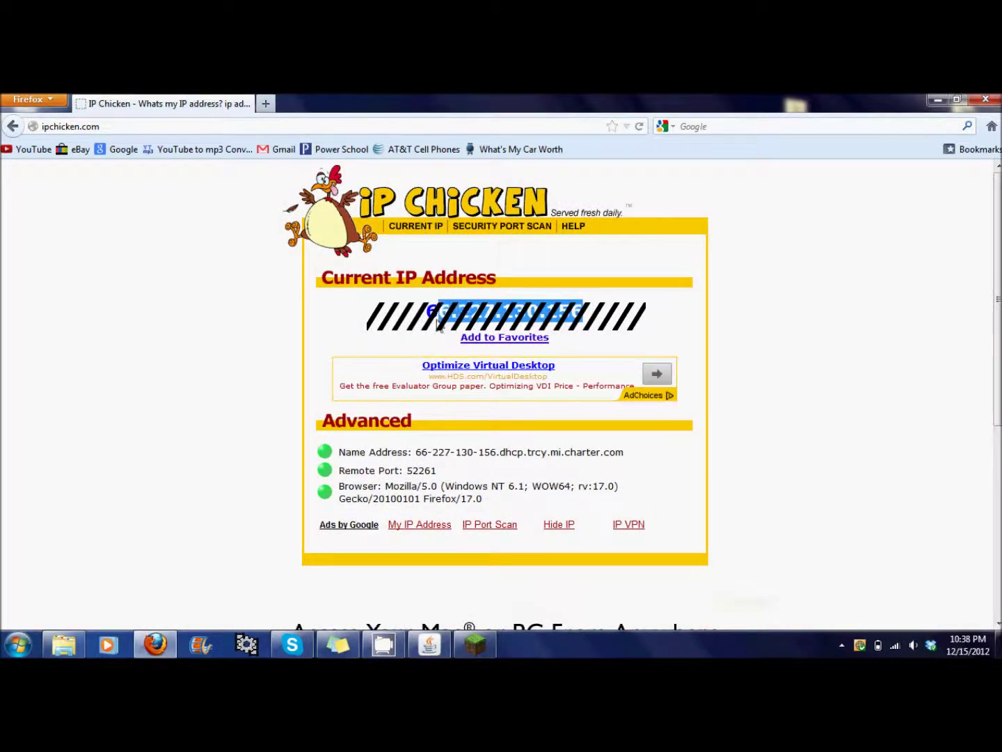
{"action": "left_click", "coordinate": [586, 320]}
{"action": "left_click_drag", "start_coordinate": [590, 316], "coordinate": [485, 321]}
{"action": "left_click", "coordinate": [488, 321]}
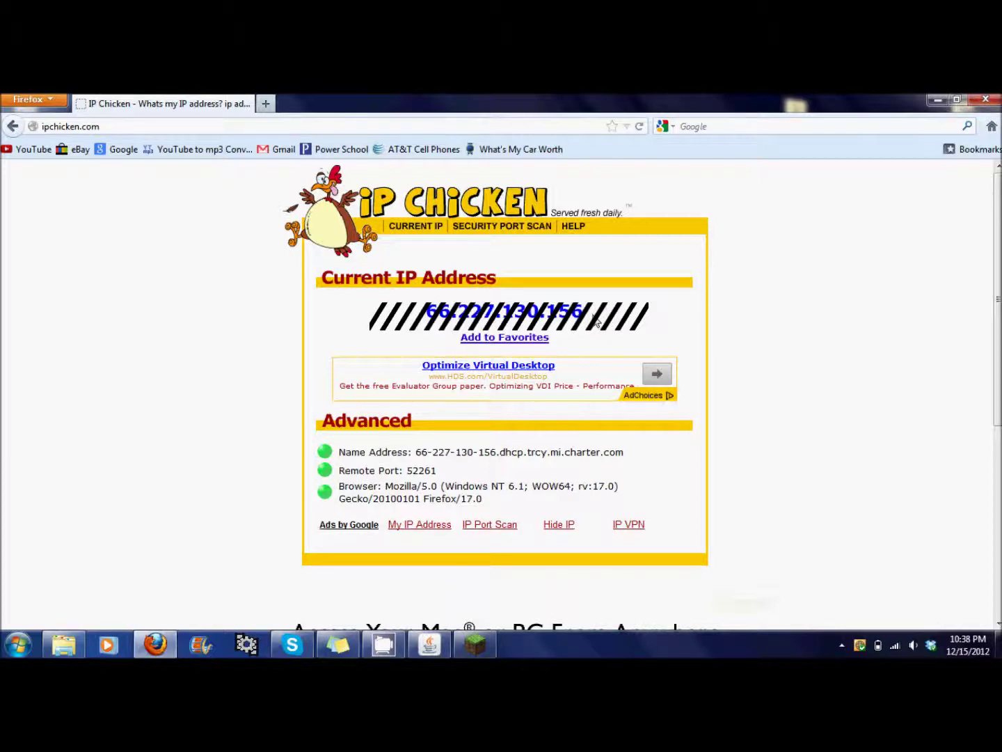
Switch back to Minecraft and open a new server entry from the multiplayer list
{"action": "left_click", "coordinate": [474, 646]}
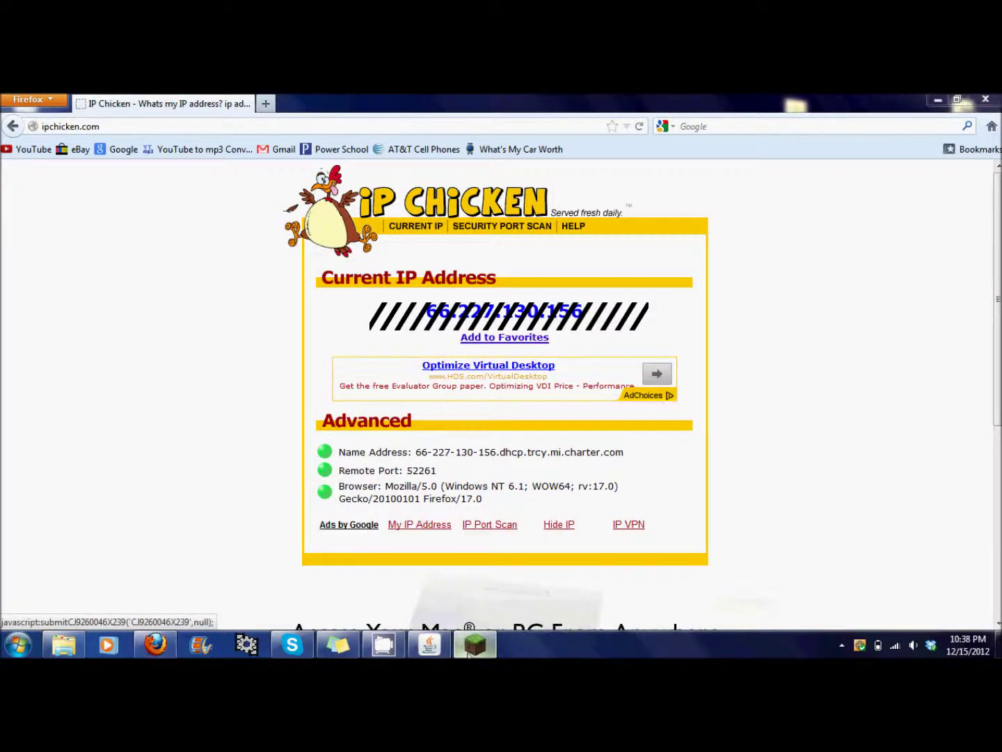
{"action": "left_click", "coordinate": [501, 359]}
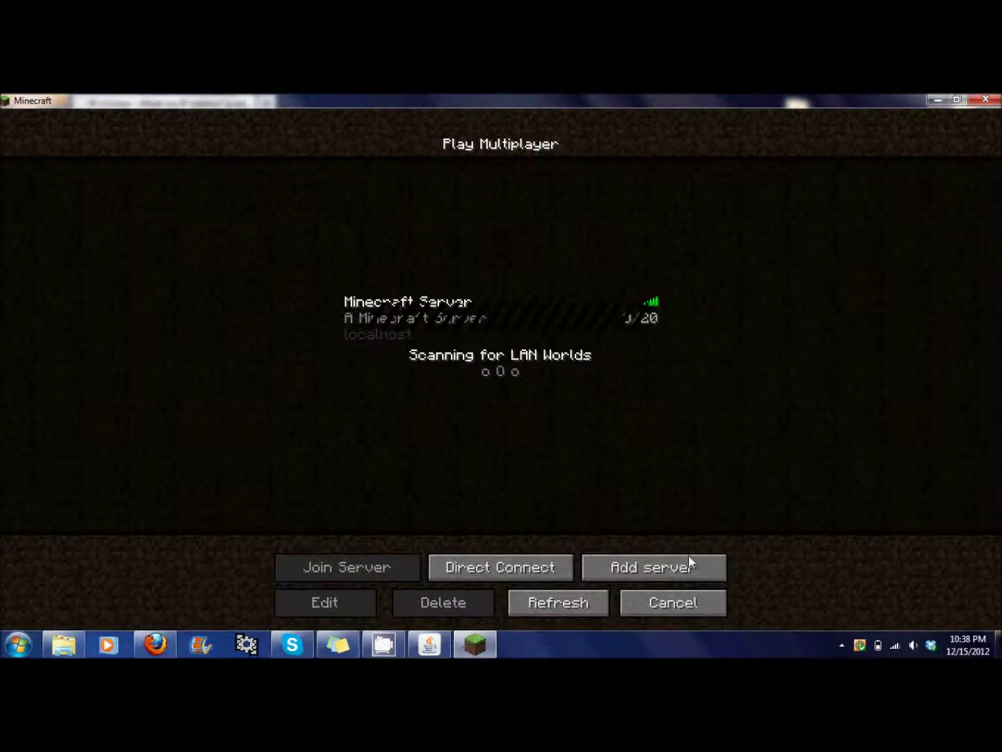
{"action": "left_click", "coordinate": [689, 561]}
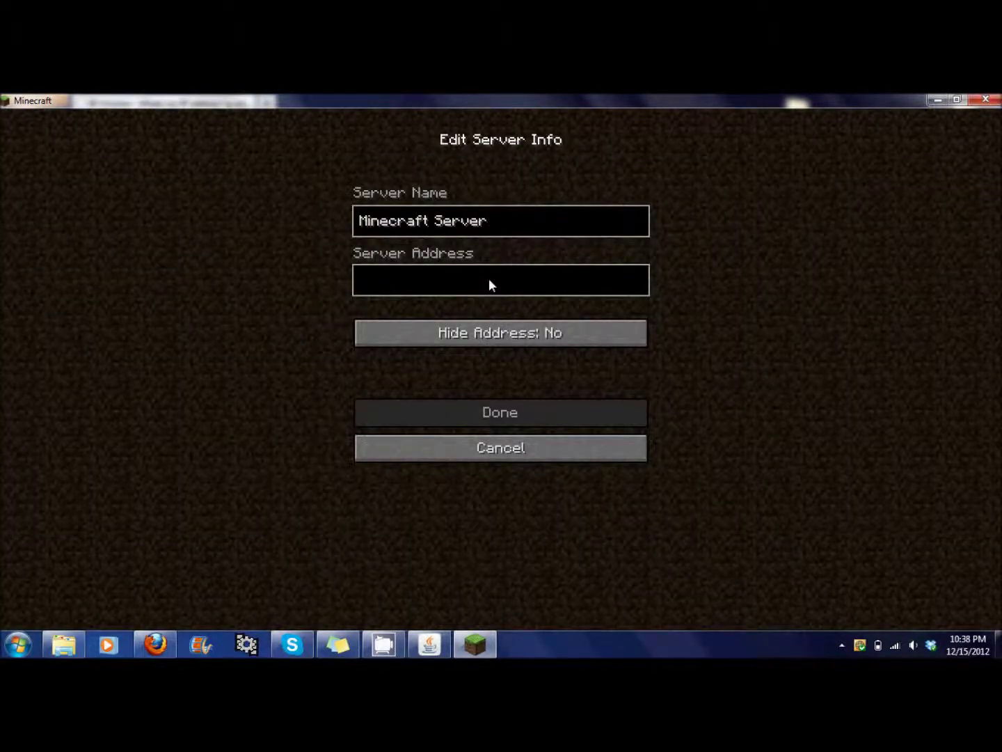
Try 192.168.1.1 and local as the new entry's server address, clearing the field each time
{"action": "type", "text": "192.168.1.1"}
{"action": "key", "text": "BackSpace"}
{"action": "key", "text": "BackSpace"}
{"action": "key", "text": "BackSpace"}
{"action": "key", "text": "BackSpace"}
{"action": "key", "text": "BackSpace"}
{"action": "key", "text": "BackSpace"}
{"action": "key", "text": "BackSpace"}
{"action": "key", "text": "BackSpace"}
{"action": "key", "text": "BackSpace"}
{"action": "key", "text": "BackSpace"}
{"action": "key", "text": "BackSpace"}
{"action": "mouse_move", "coordinate": [153, 644]}
{"action": "type", "text": "local"}
{"action": "key", "text": "BackSpace"}
{"action": "key", "text": "BackSpace"}
{"action": "key", "text": "BackSpace"}
{"action": "key", "text": "BackSpace"}
{"action": "key", "text": "BackSpace"}
{"action": "left_click", "coordinate": [842, 645]}
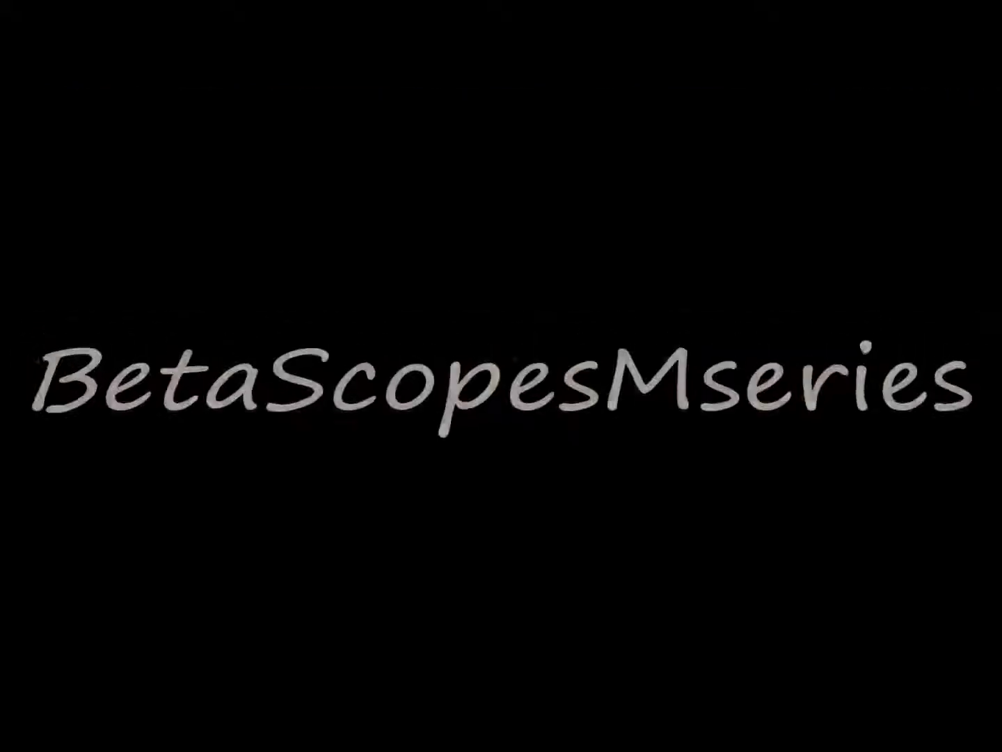